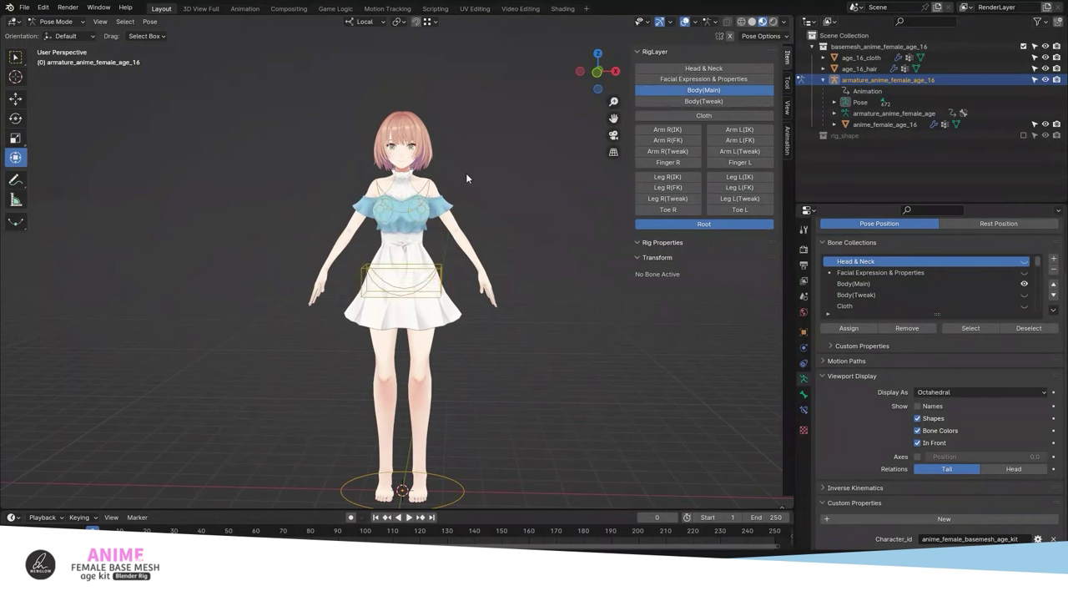
Step: Zoom in on the anime character in Pose Mode and select the chest control bone
scroll(466, 178, "up", 4)
left_click(448, 211)
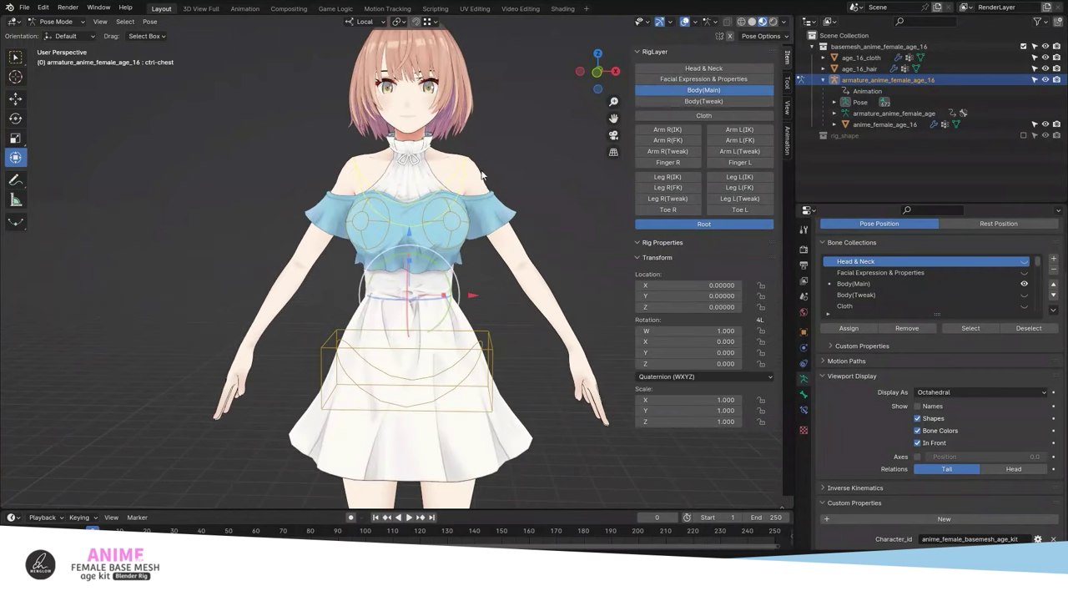
key("r")
left_click(467, 291)
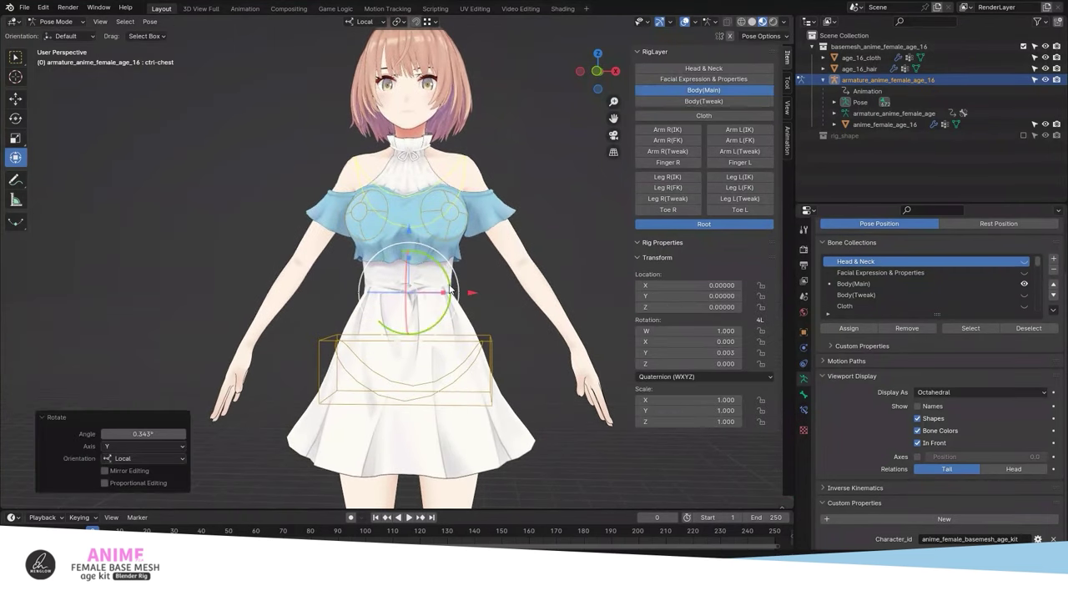
key("r")
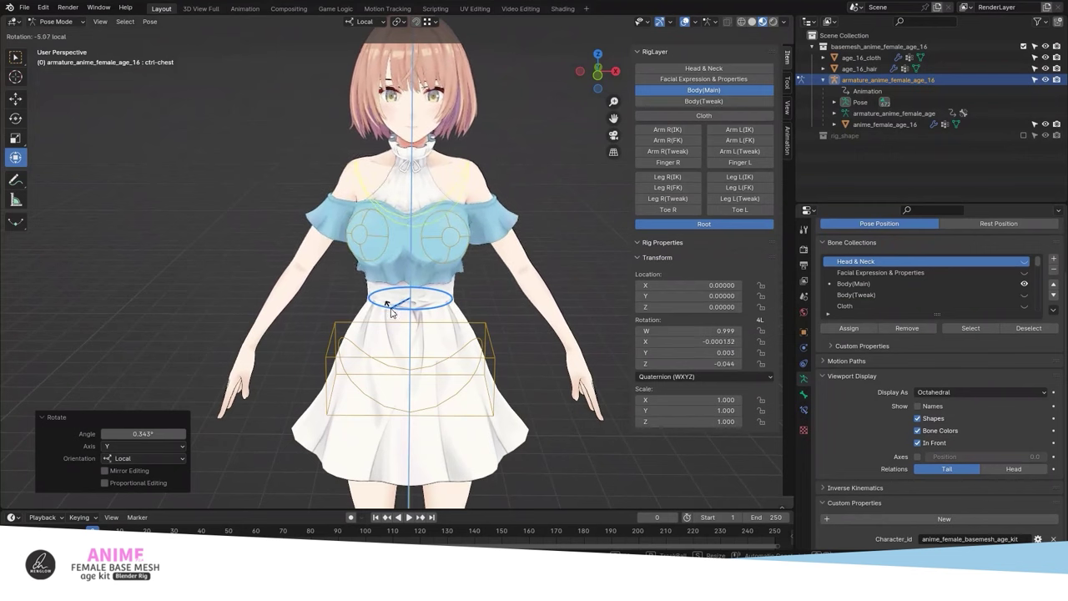
left_click(436, 341)
key("g")
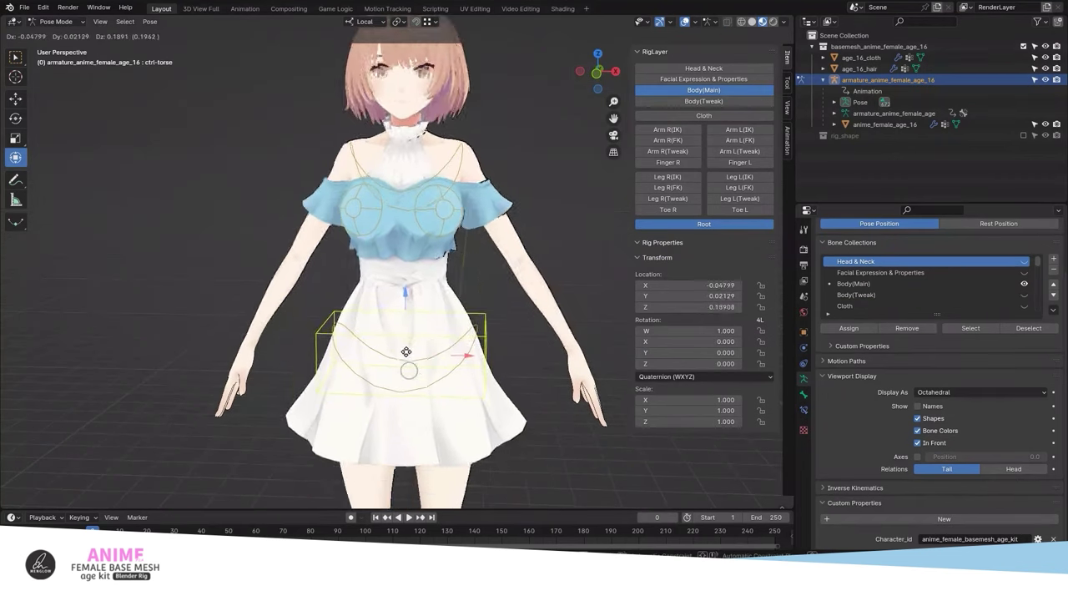
key("Escape")
left_click(413, 334)
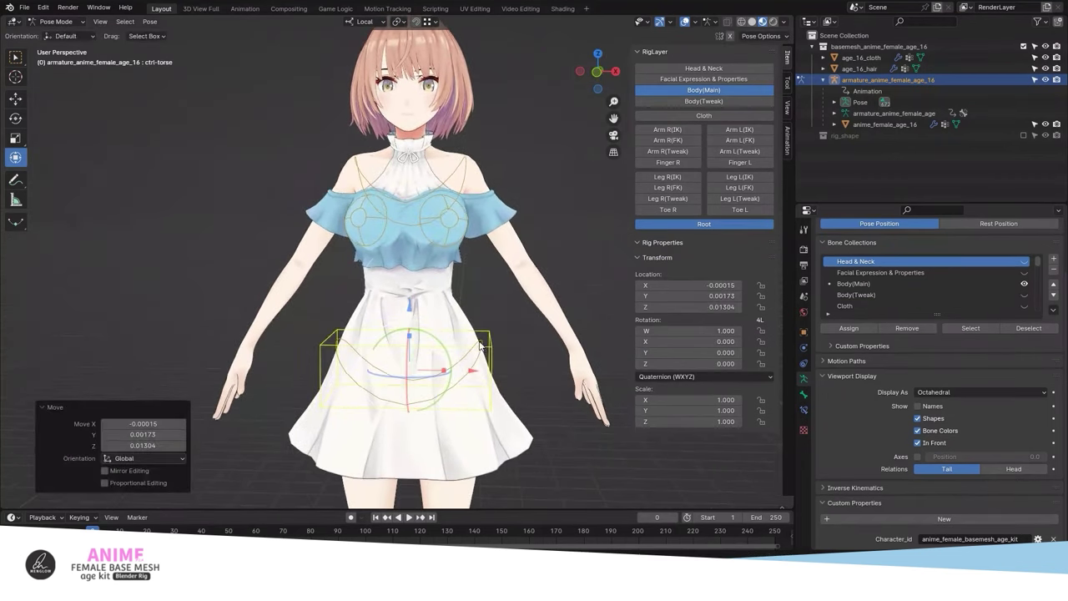
left_click_drag(404, 324, 400, 329)
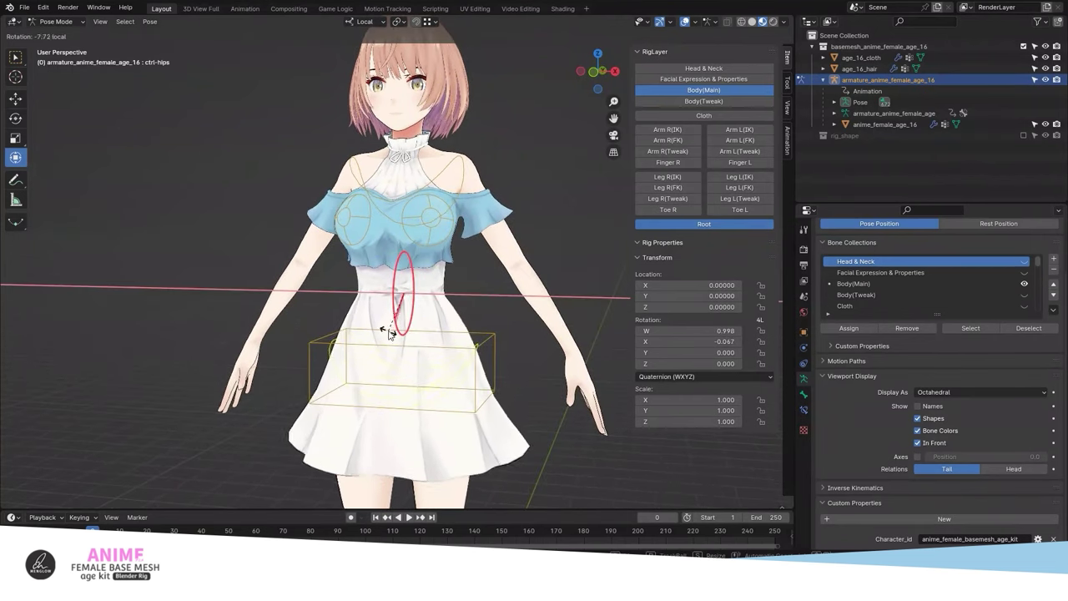
left_click(438, 361)
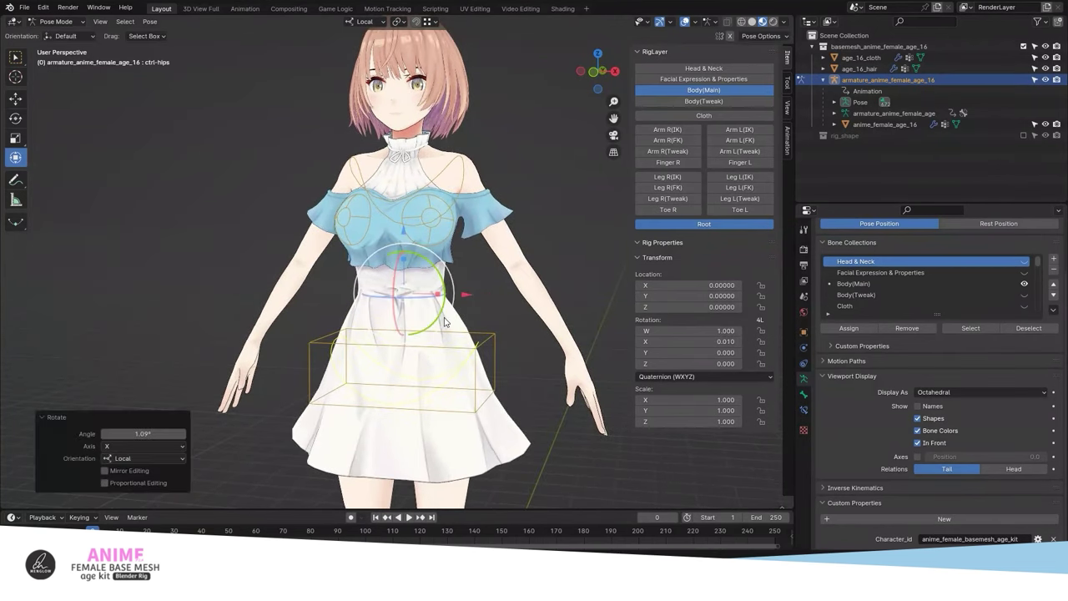
key("ctrl+z")
middle_click_drag(457, 313, 488, 266)
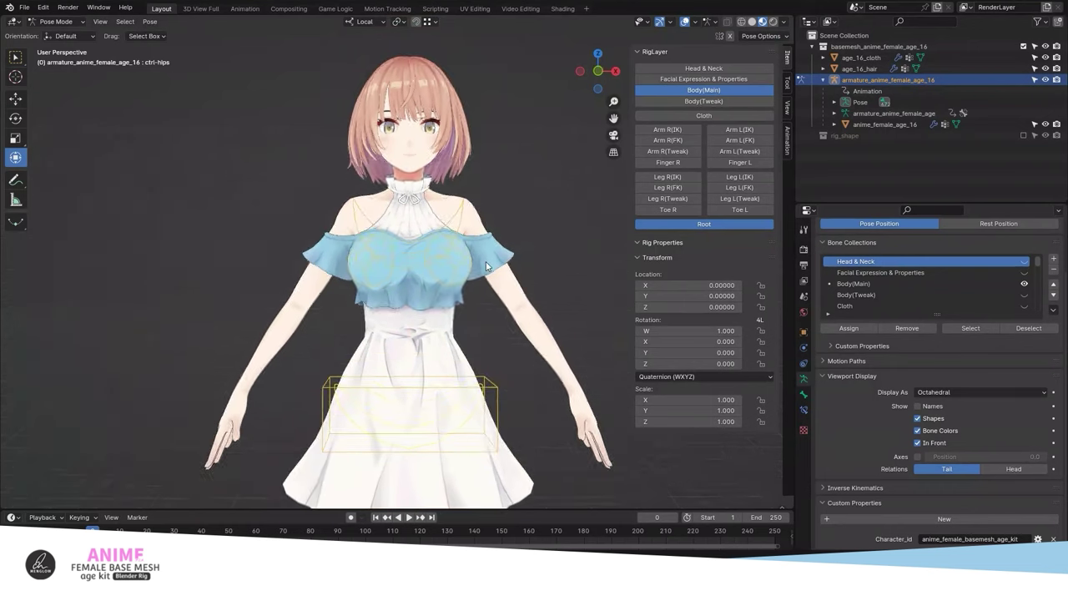
Step: Show the Body(Tweak) controls and twist the upper spine bone, then grab it along X
left_click(705, 101)
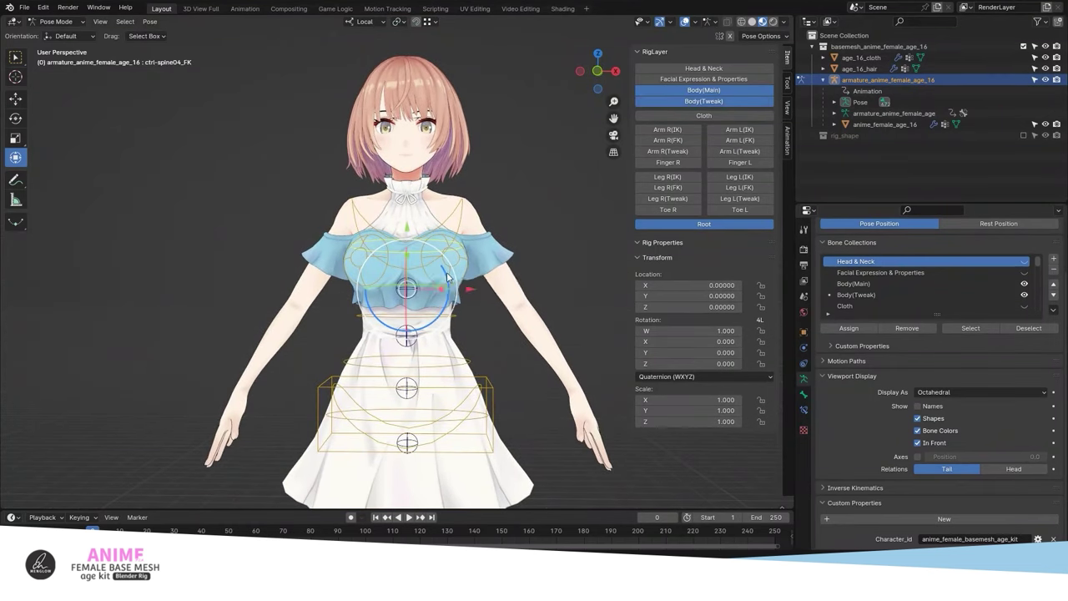
left_click(407, 336)
mouse_move(451, 346)
left_mouse_down()
mouse_move(468, 324)
mouse_move(403, 289)
left_mouse_up()
key("g")
key("x")
Step: Nudge the chest and spine tweak bones, clear offsets with Alt+G, and hide the Body layers
left_click(470, 359)
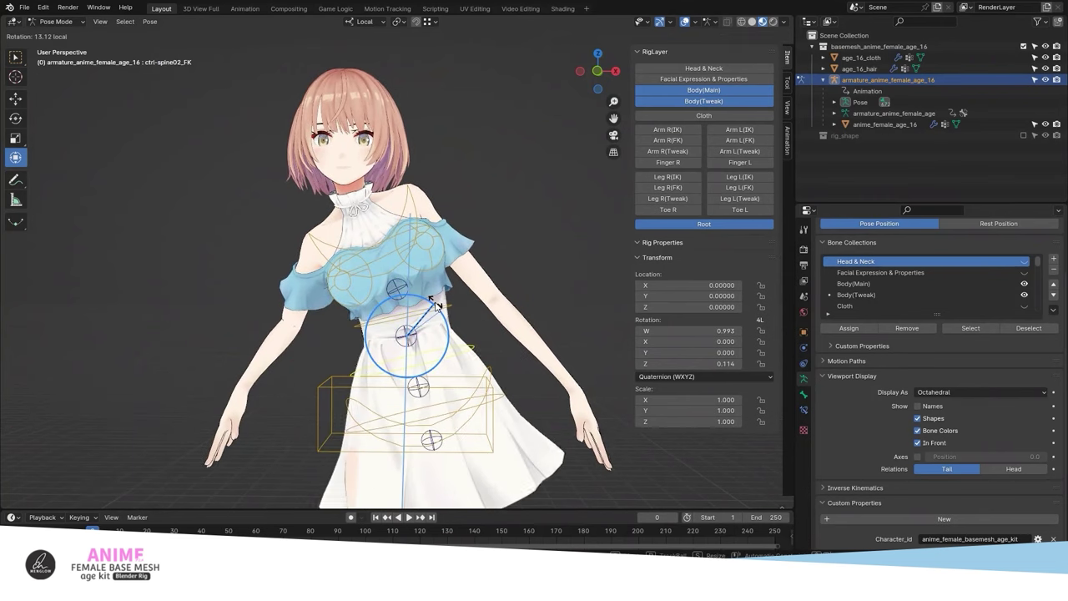
left_click(403, 290)
left_click(464, 268)
left_click(408, 338)
left_click(392, 343)
left_click(401, 389)
left_click(401, 396)
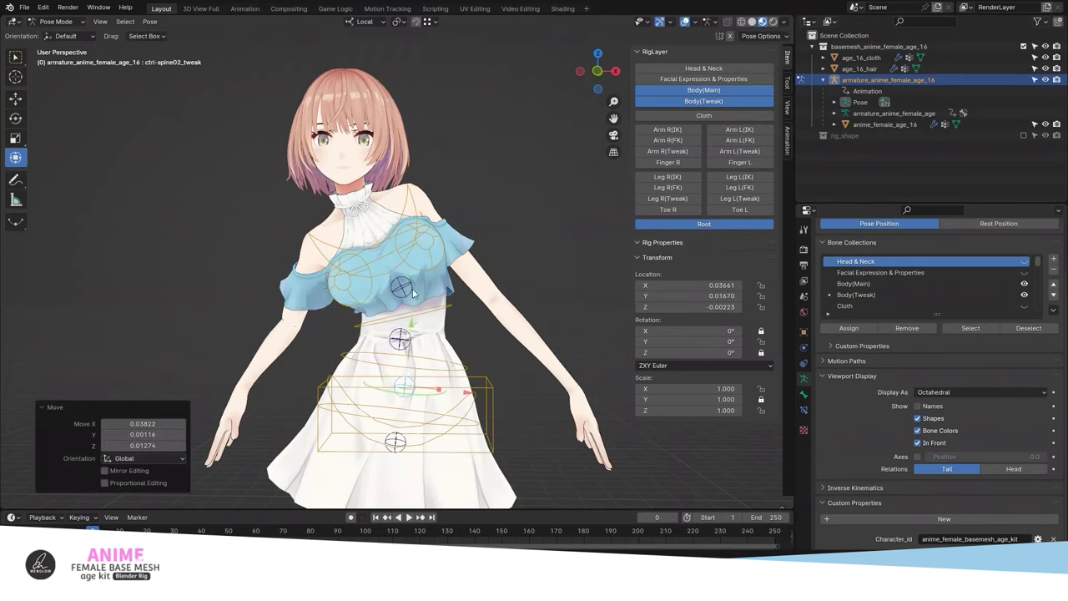
key("alt+g")
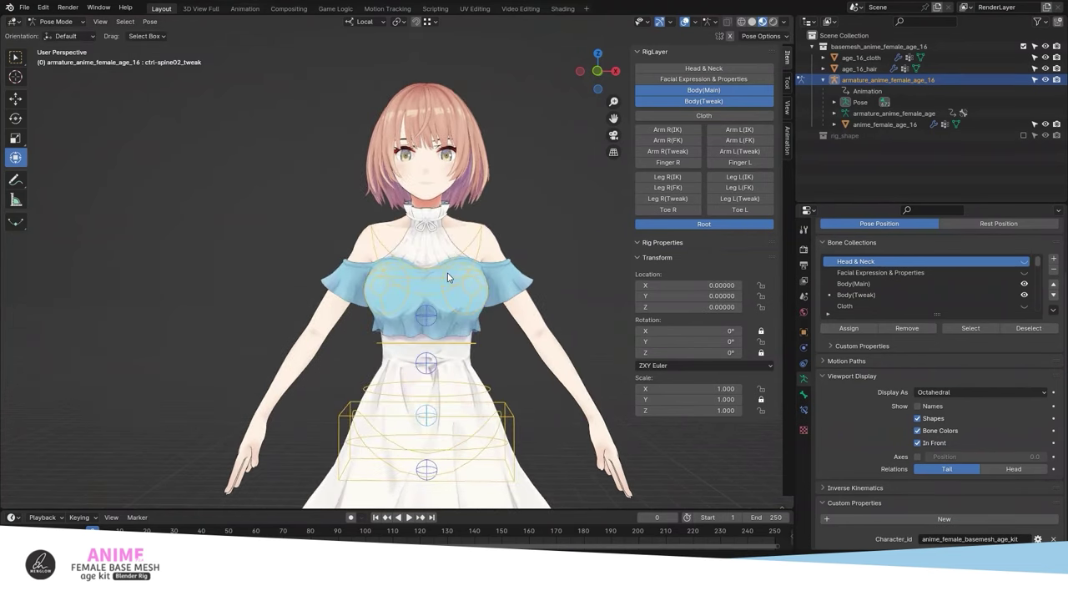
left_click(708, 101)
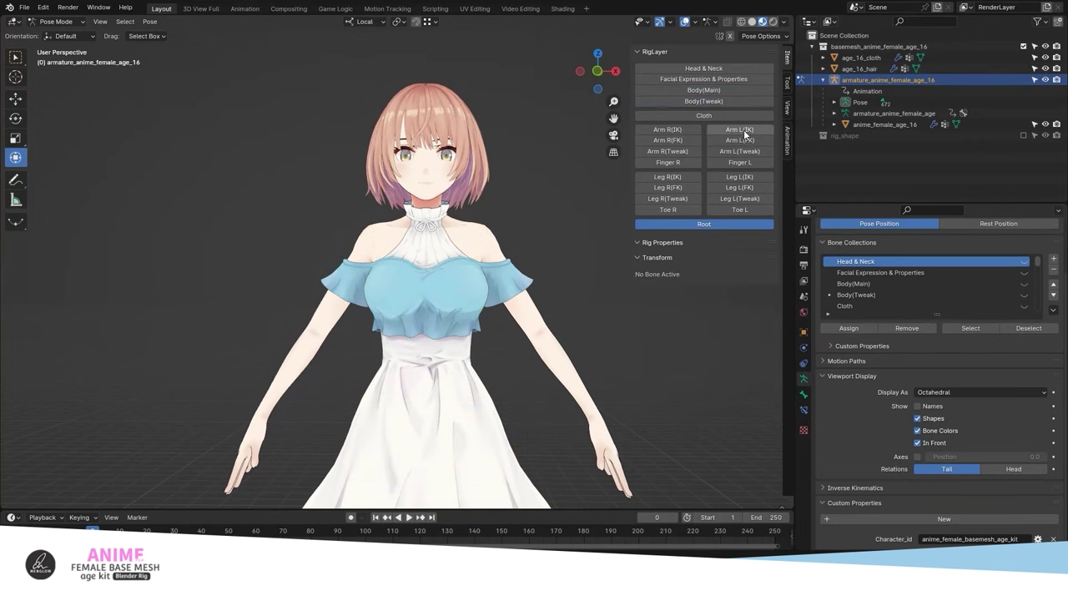
Step: Show the arm and finger controls, then place hand_IK.L on the left hip and rotate it
left_click_drag(676, 142, 730, 142)
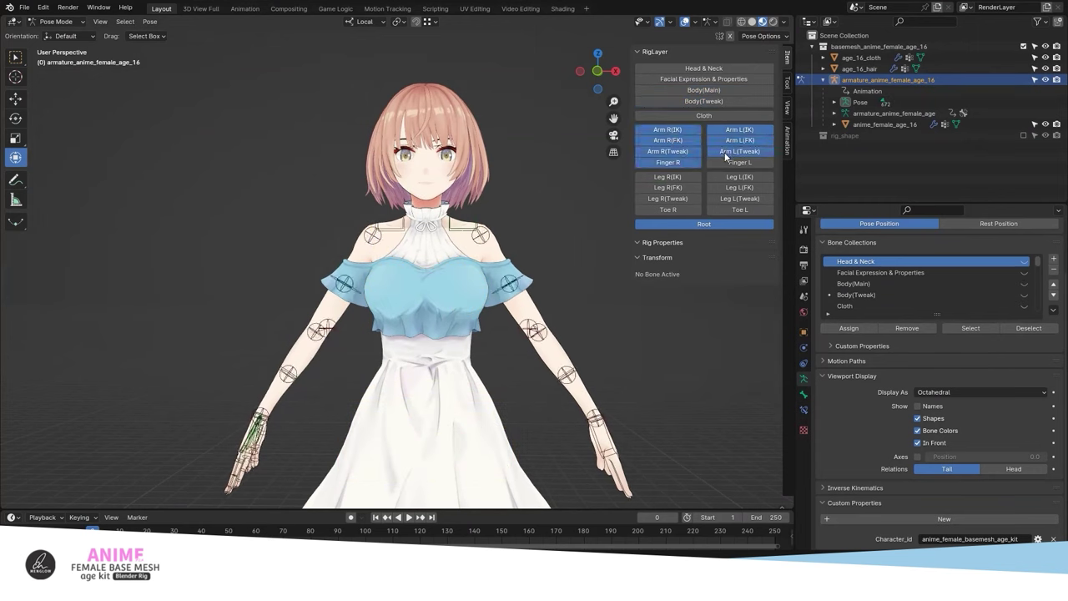
scroll(483, 324, "up", 3)
mouse_move(481, 285)
middle_mouse_down()
mouse_move(546, 371)
mouse_move(454, 325)
middle_mouse_up()
left_click(513, 357)
key("g")
left_click(532, 357)
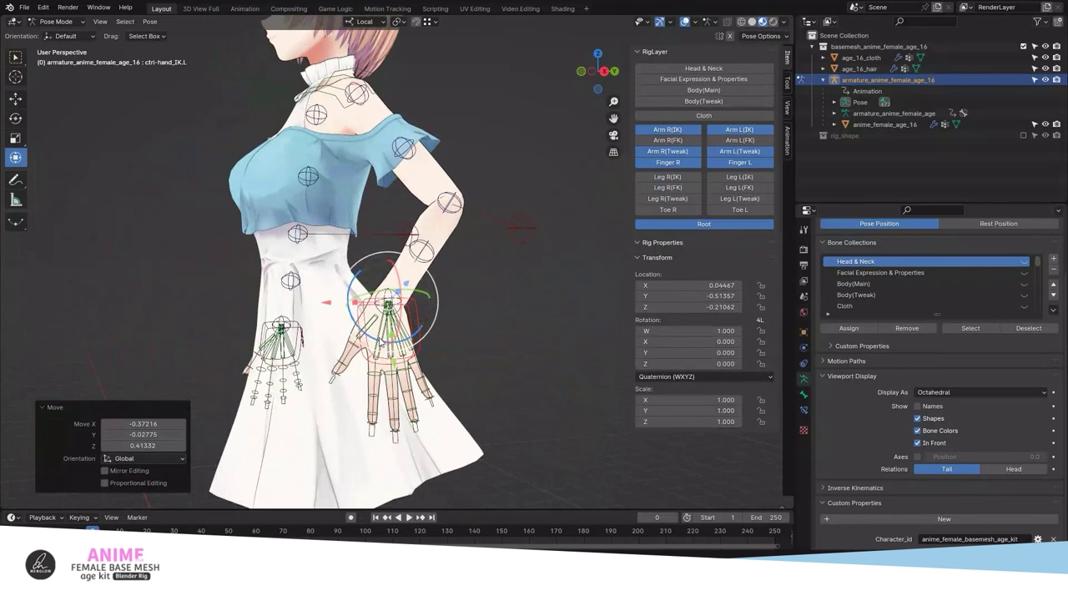
key("r")
left_click(392, 286)
Step: Rotate the left hand around its Y axis, then undo it back to rest
key("r")
key("y")
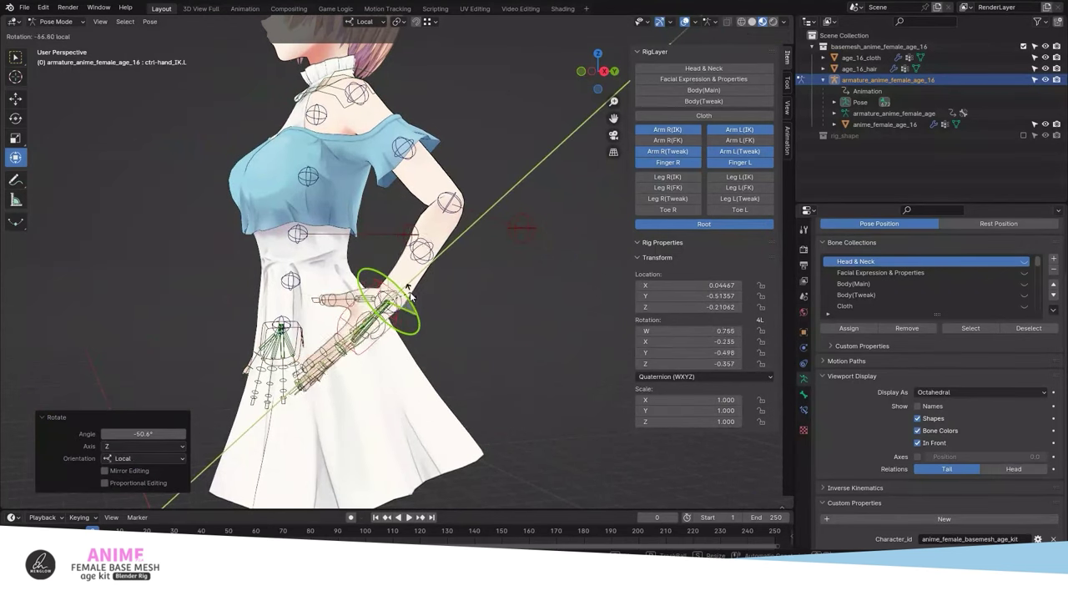
left_click(409, 288)
middle_click_drag(409, 288, 441, 287)
key("ctrl+z")
Step: Move the left forearm and upper arm tweak bones to raise the arm
left_click(472, 292)
left_click(472, 292)
key("g")
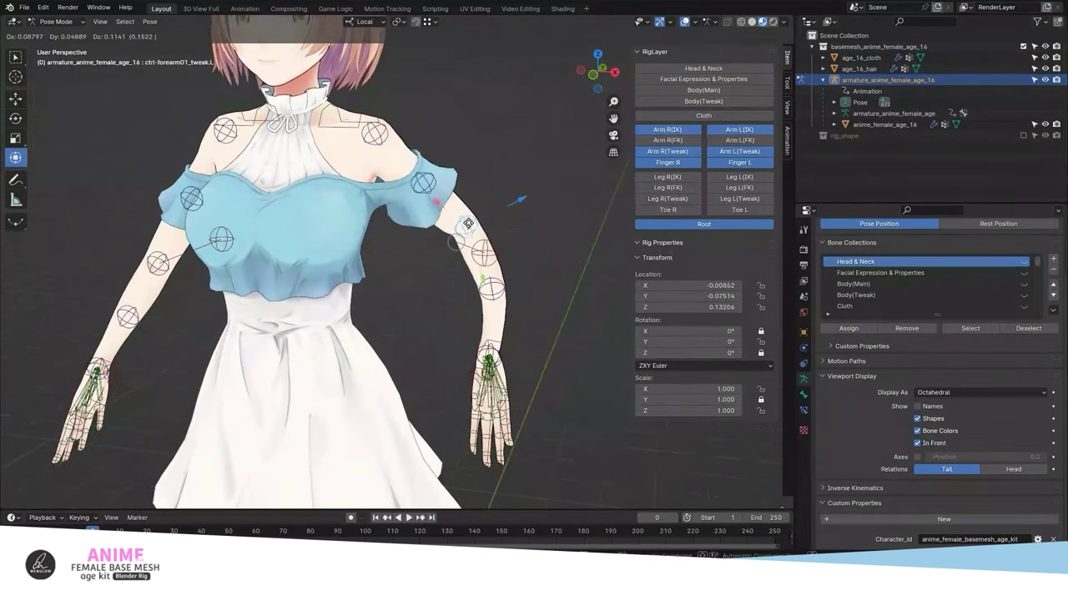
left_click(460, 227)
left_click(422, 183)
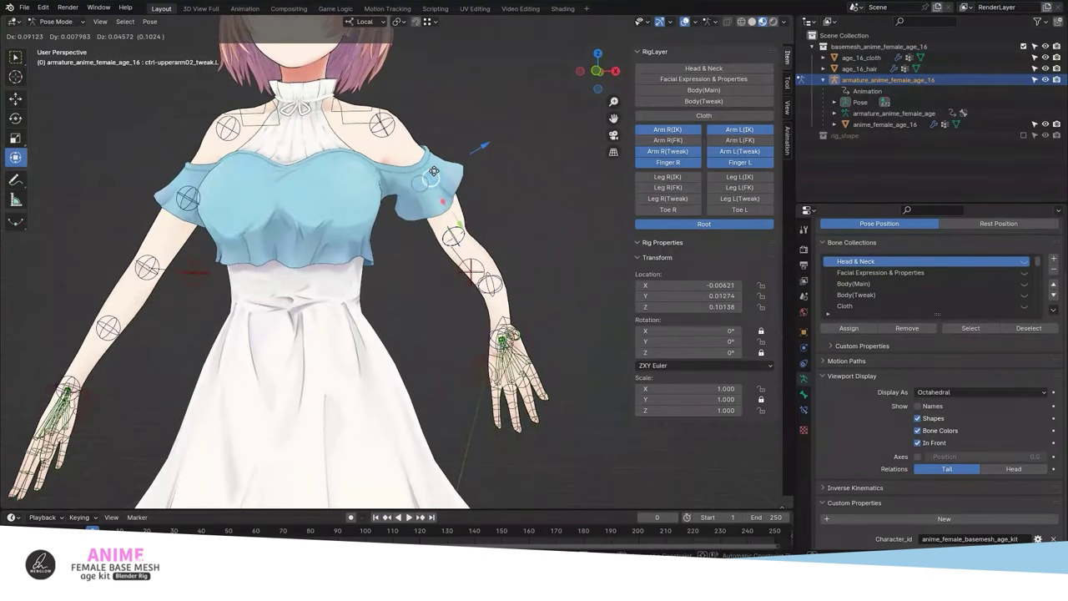
left_click(423, 185)
middle_click_drag(423, 185, 467, 275, "shift")
Step: Raise the left shoulder control slightly
left_click(440, 239)
left_click(439, 239)
left_click_drag(392, 212, 405, 251)
mouse_move(468, 334)
middle_mouse_down()
mouse_move(532, 423)
mouse_move(468, 393)
middle_mouse_up()
Step: Reposition the left elbow pole target, then select and centre on the left hand master
left_click(535, 413)
key("g")
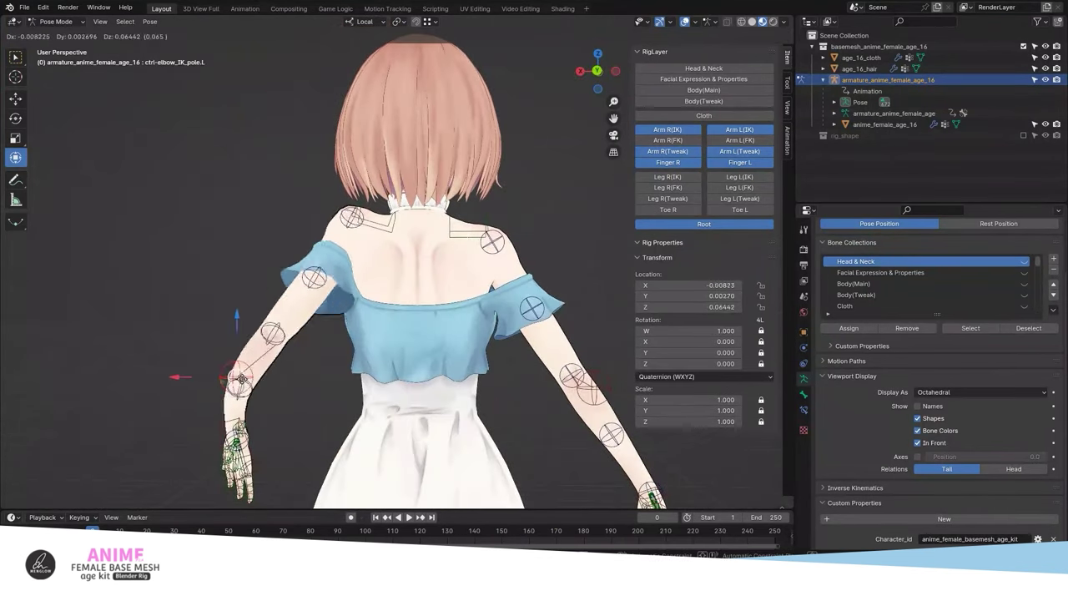
left_click(303, 381)
middle_click_drag(303, 381, 455, 278)
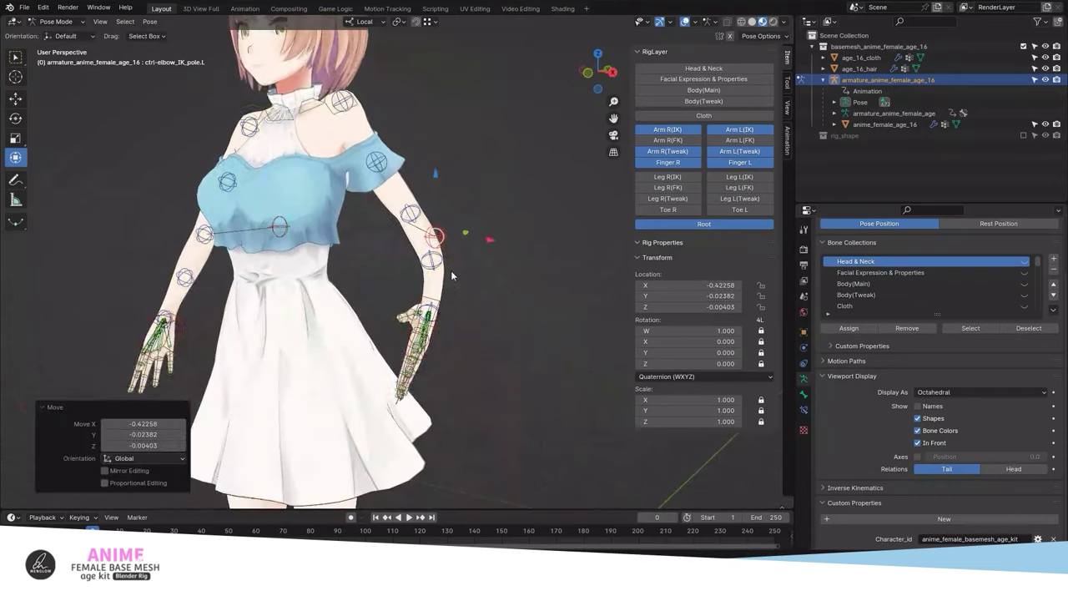
left_click(419, 334)
key("KP_Decimal")
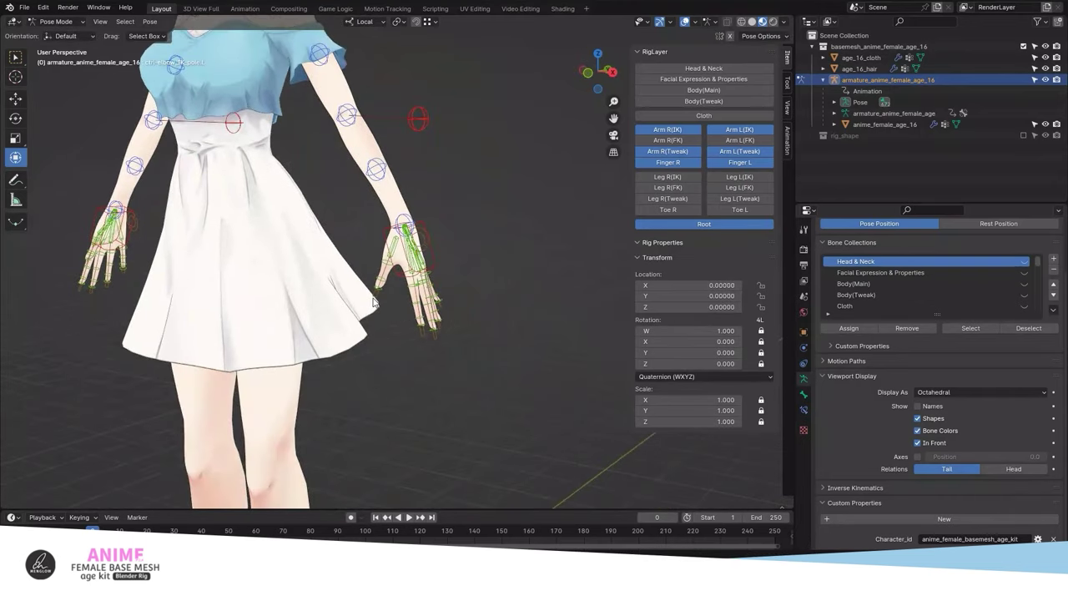
Step: Scale the left hand master along Y, then undo back to scale 1
scroll(419, 334, "up", 2)
scroll(430, 287, "up", 2)
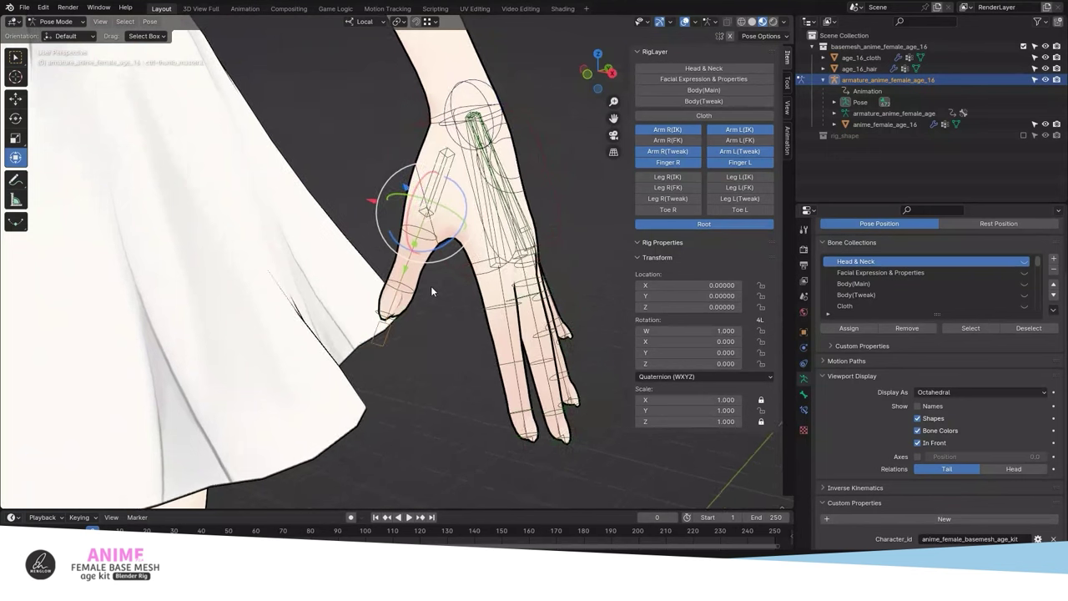
key("s")
key("y")
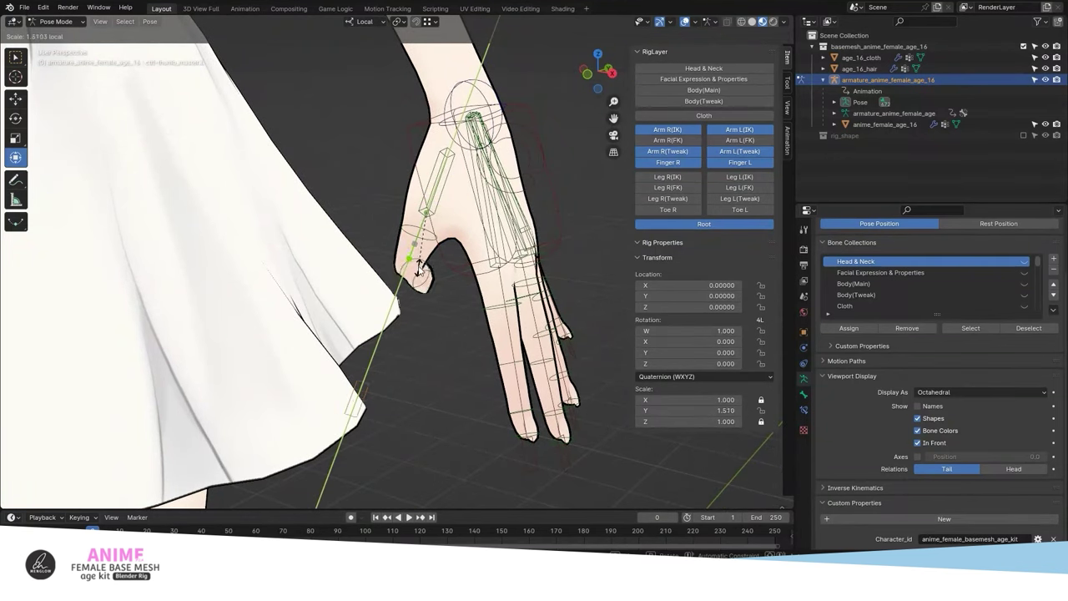
left_click(421, 268)
scroll(446, 276, "down", 3)
key("ctrl+z")
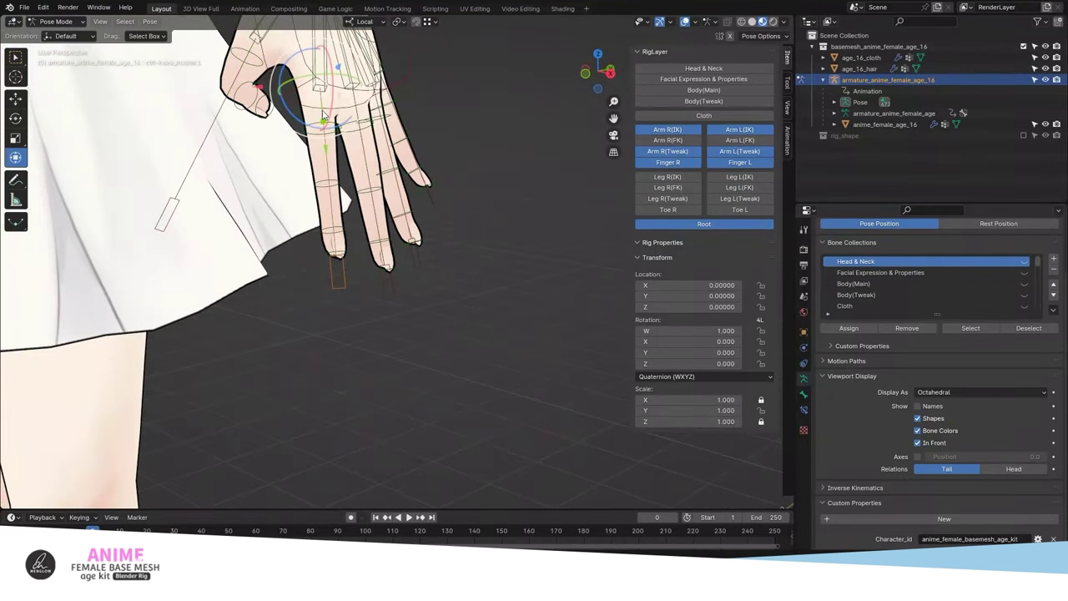
Step: Stretch the left hand control along Y to reshape the fingers
left_click_drag(324, 125, 375, 169)
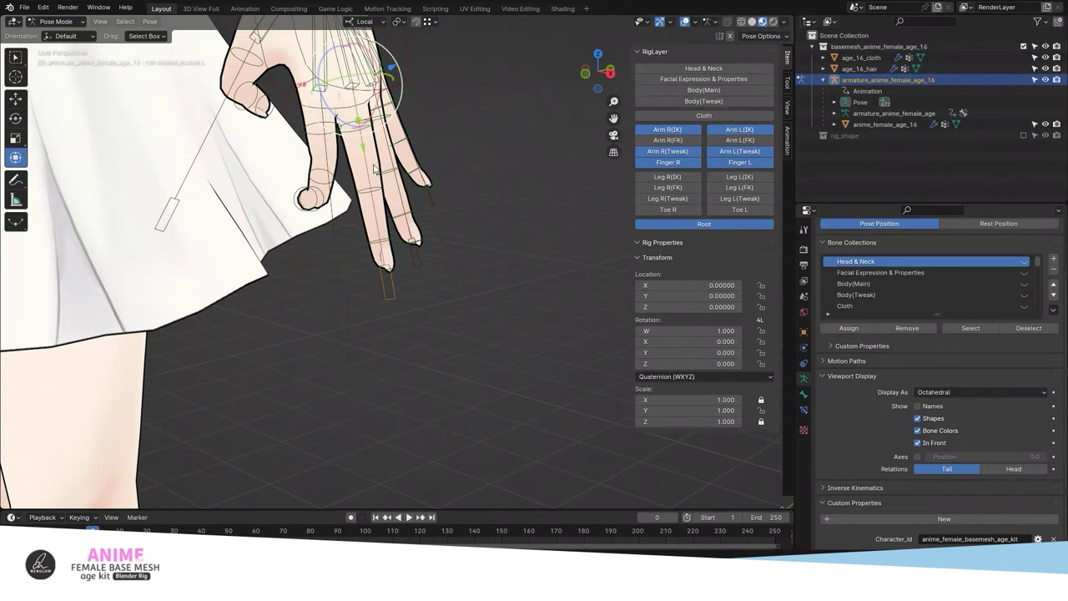
left_click_drag(359, 123, 359, 217)
middle_click_drag(359, 217, 357, 250)
key("ctrl+z")
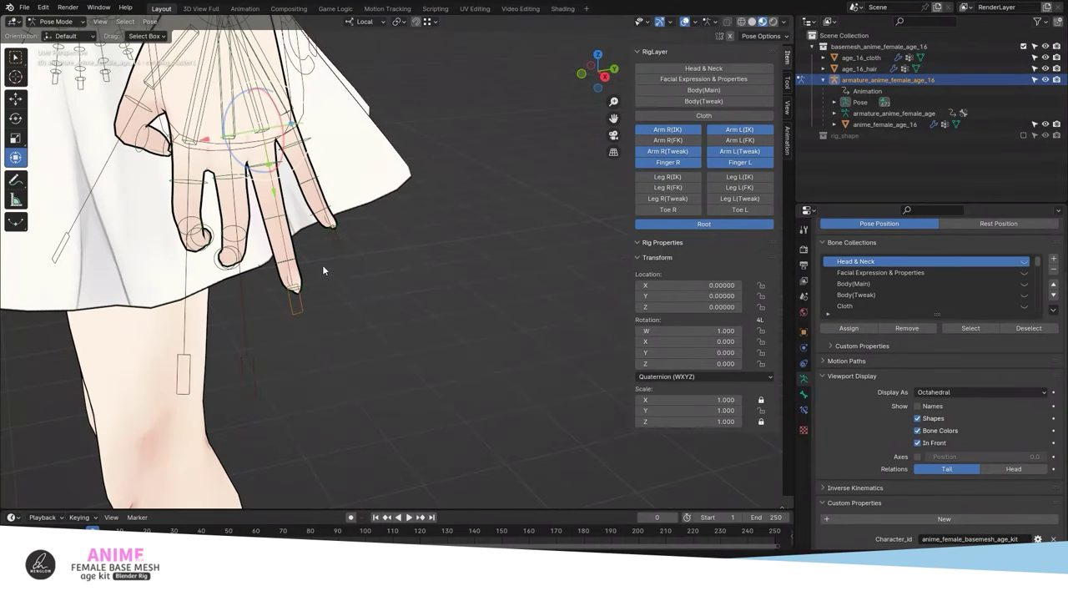
mouse_move(271, 165)
left_mouse_down()
mouse_move(327, 231)
mouse_move(307, 164)
mouse_move(300, 219)
left_mouse_up()
middle_click_drag(300, 218, 298, 244)
Step: Rotate ctrl-palm.L on X, then rotate the palm_04 and palm_03 bones
scroll(353, 219, "up", 2)
left_click_drag(301, 252, 318, 298)
middle_click_drag(317, 298, 360, 202)
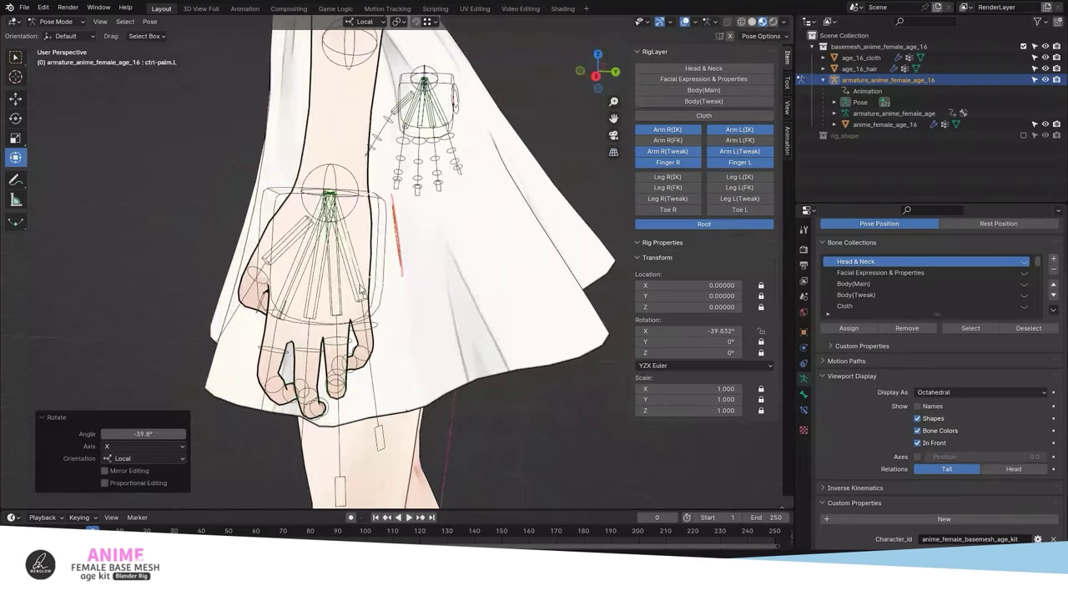
left_click(360, 203)
left_click_drag(326, 236, 321, 250)
left_click(320, 244)
middle_click_drag(321, 250, 384, 238)
Step: Rotate the left thumb control
left_click_drag(384, 238, 389, 243)
middle_click_drag(389, 243, 292, 276)
left_click(292, 275)
left_click(269, 292)
Step: Move the thumb and rotate a finger bone on the left hand
left_click(273, 317)
left_click(275, 307)
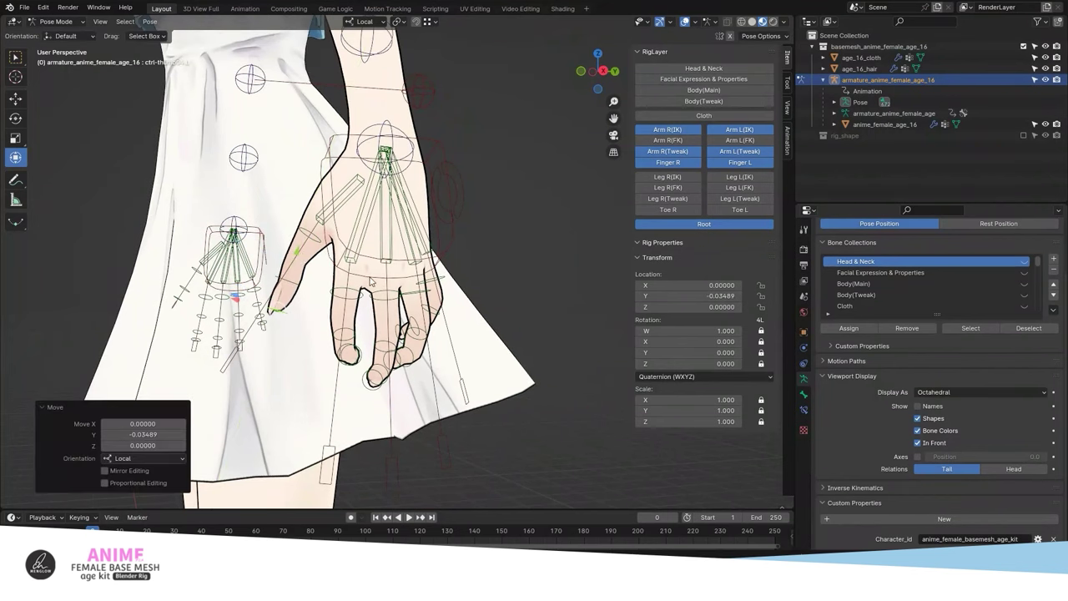
middle_click_drag(276, 307, 467, 334)
left_click(494, 348)
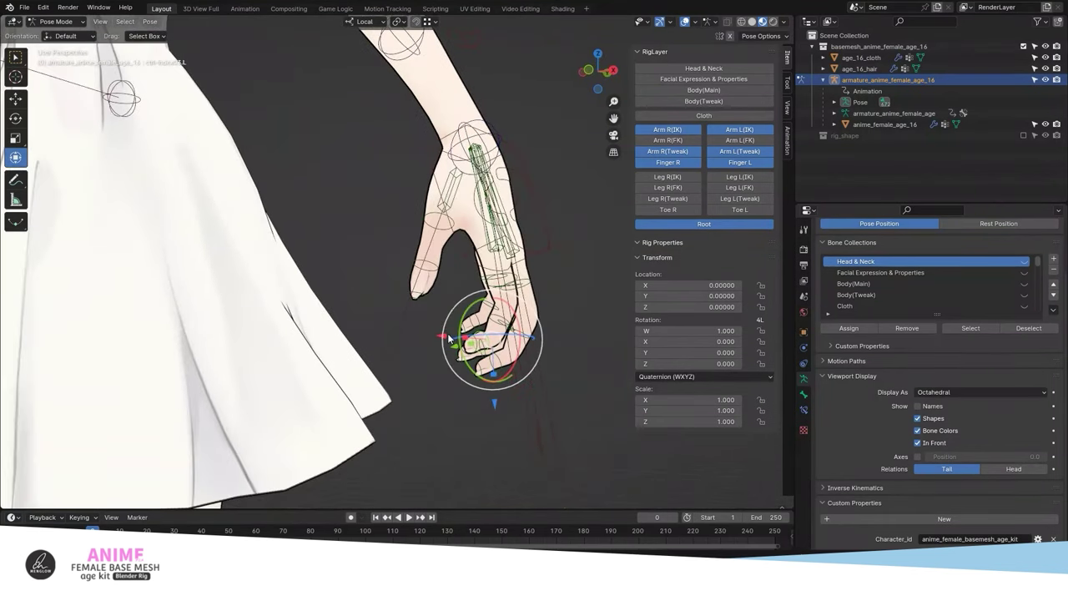
left_click(455, 341)
left_click(461, 357)
mouse_move(460, 357)
middle_mouse_down()
mouse_move(417, 359)
mouse_move(434, 350)
middle_mouse_up()
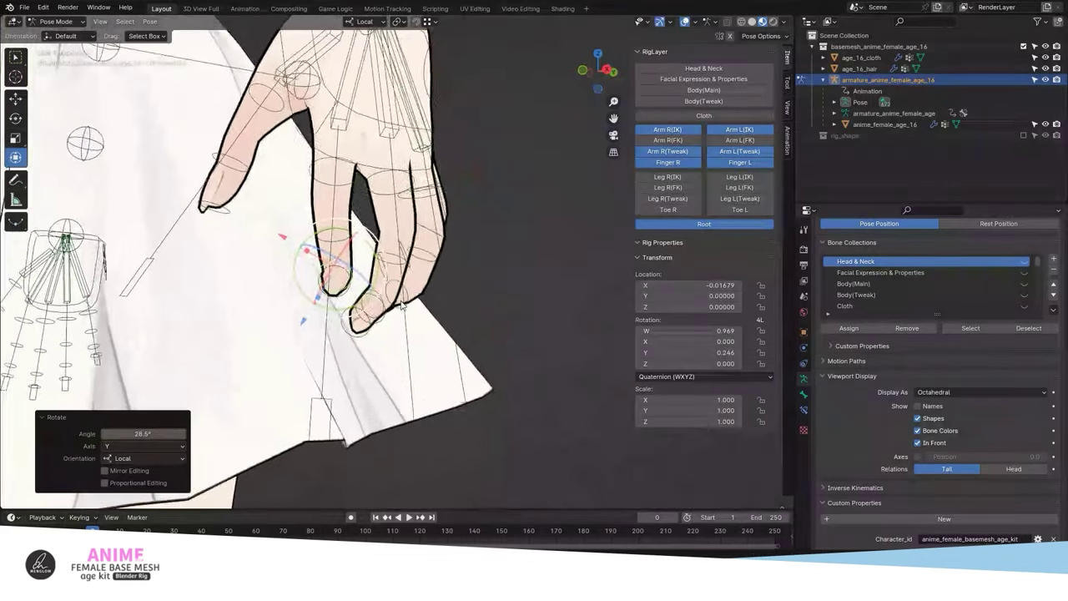
Step: Undo and redo the finger bone's bend to restore its earlier curl
key("ctrl+z")
key("ctrl+z")
middle_click_drag(409, 271, 350, 289)
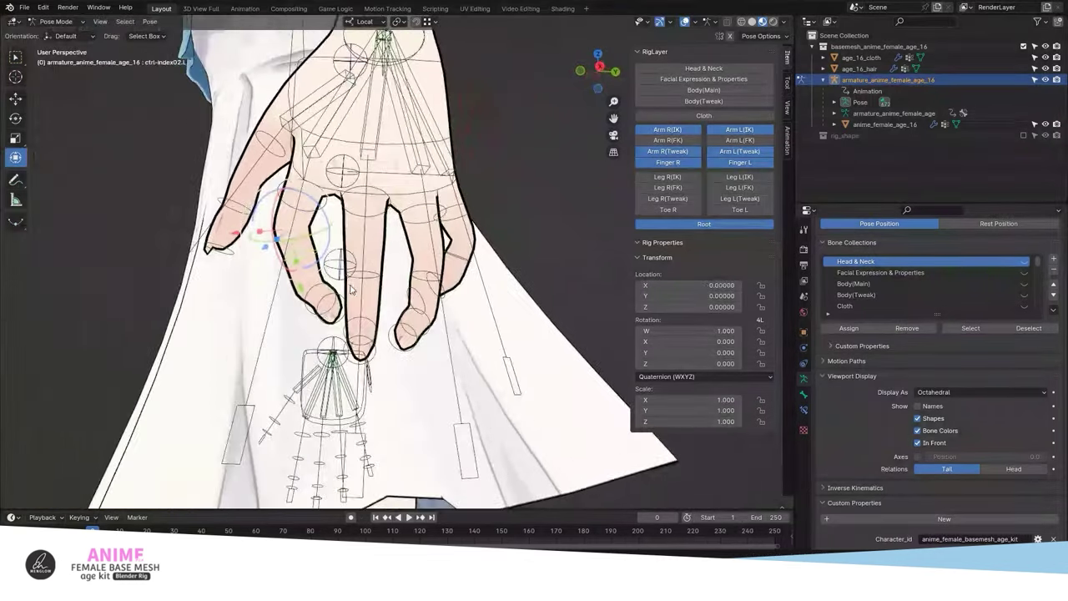
key("Escape")
key("ctrl+shift+z")
key("ctrl+shift+z")
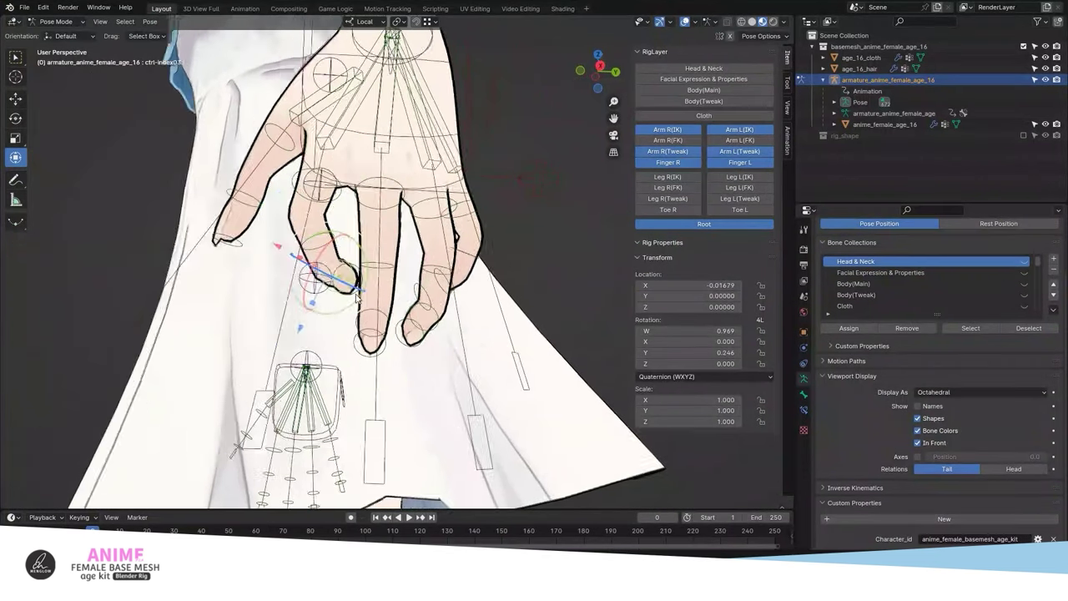
mouse_move(283, 272)
middle_mouse_down()
mouse_move(351, 251)
mouse_move(434, 267)
middle_mouse_up()
Step: Curl the left middle finger control toward the palm on X (-41.3°)
left_click(459, 274)
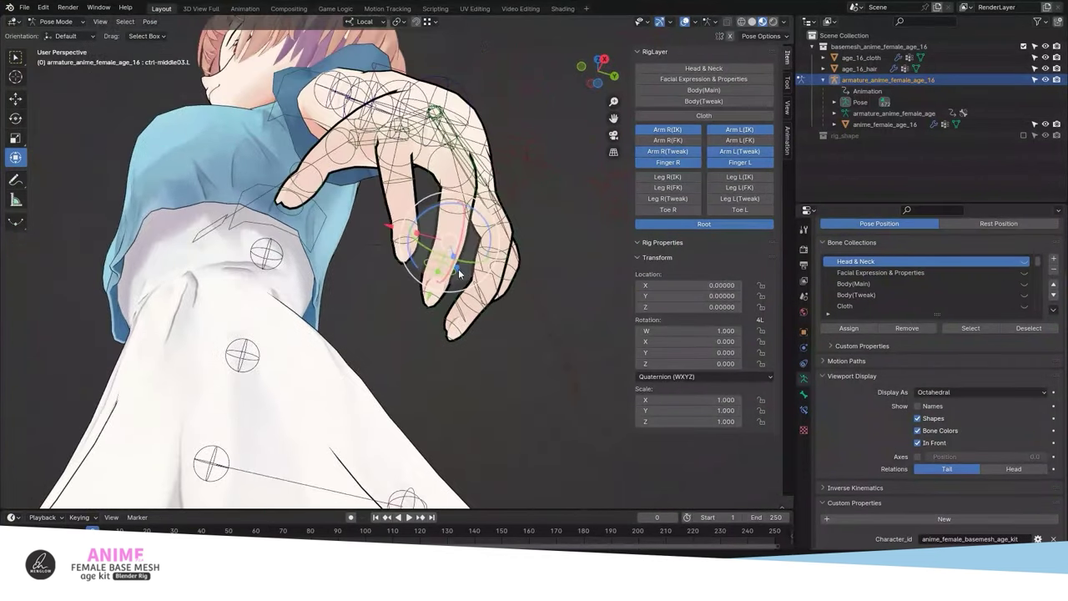
key("r")
key("x")
left_click(442, 230)
middle_click_drag(442, 229, 422, 208)
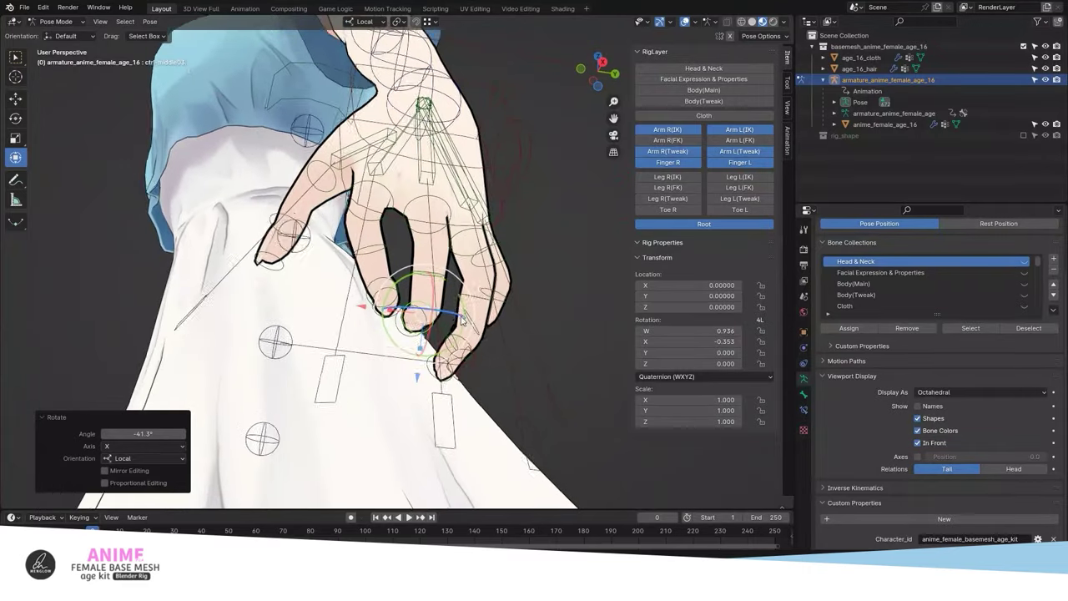
middle_click_drag(468, 322, 490, 304)
Step: Tuck the left thumb master in with a -14.3° X rotation
left_click(490, 304)
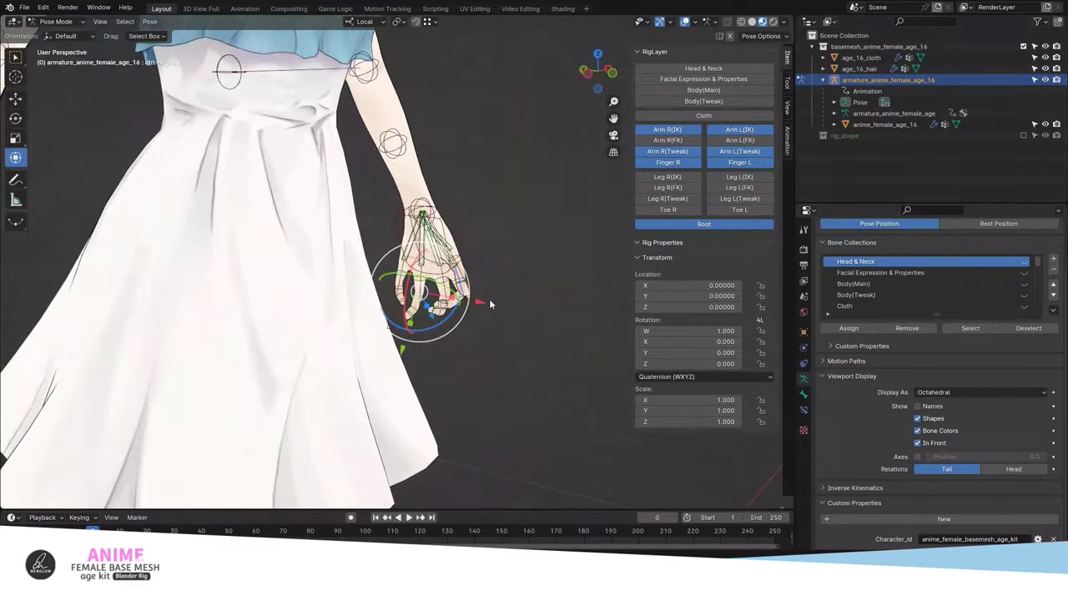
key("r")
key("x")
left_click(490, 264)
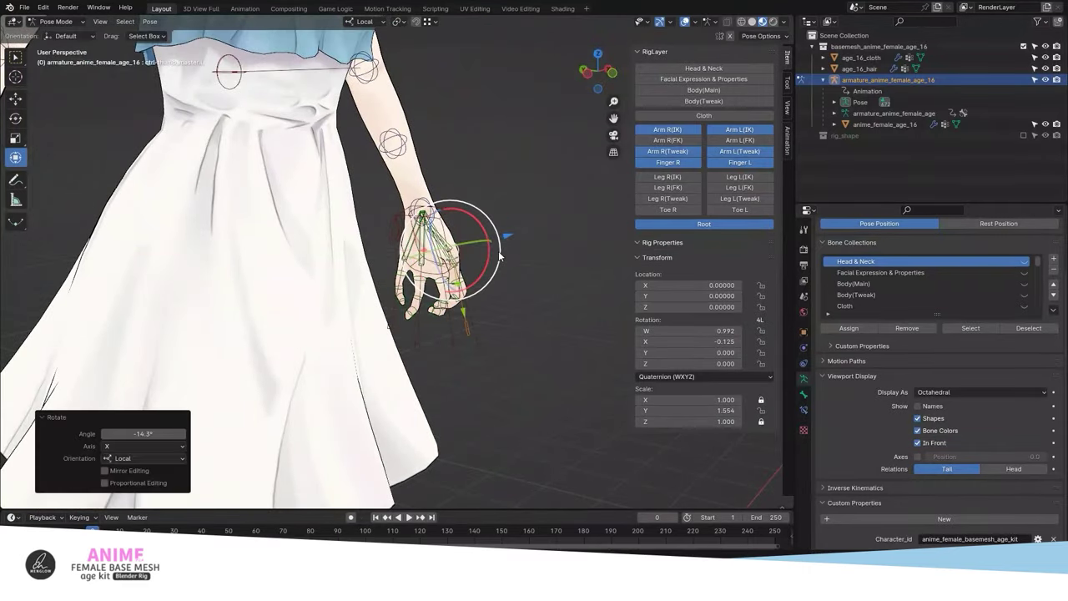
middle_click_drag(491, 264, 450, 250)
left_click(416, 333)
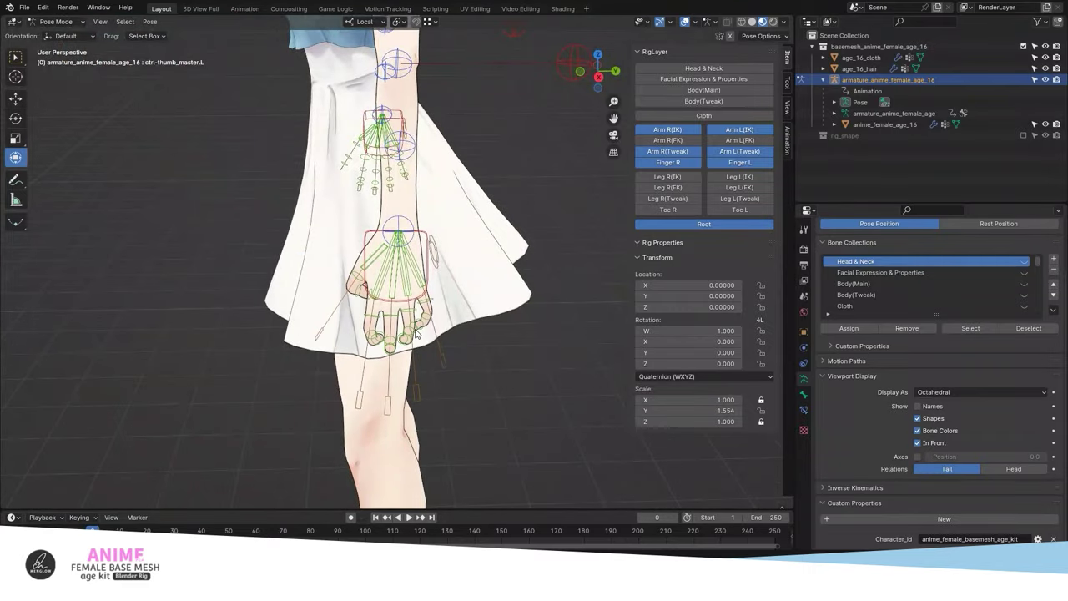
middle_click_drag(416, 333, 429, 275)
key("grave")
Step: Grab the left hand IK upward so the arm extends, and rotate it 75.6°
left_click(477, 236)
scroll(481, 282, "down", 3)
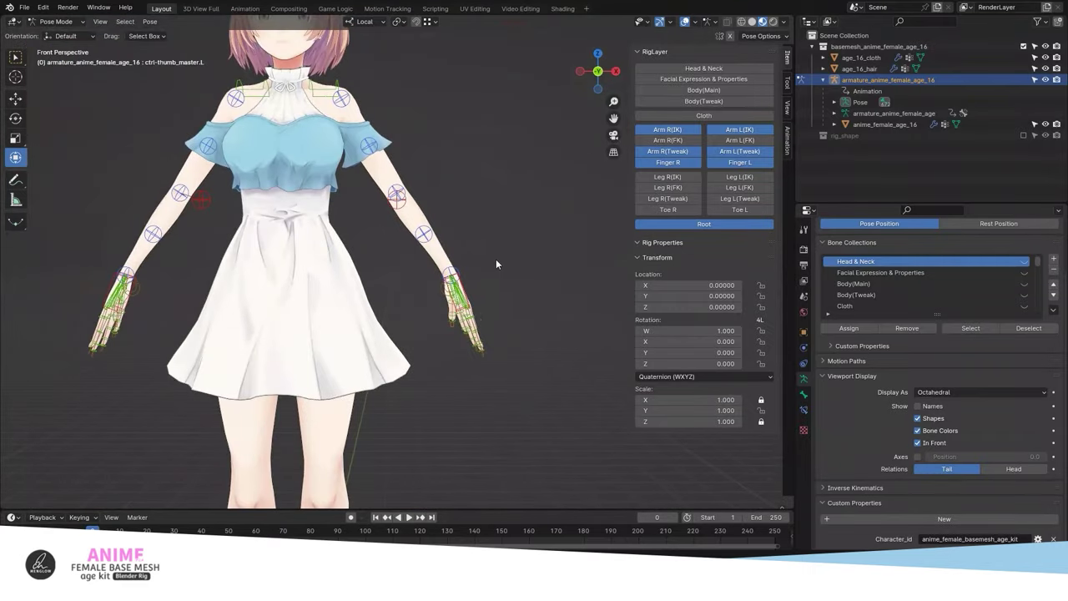
middle_click_drag(479, 290, 451, 275)
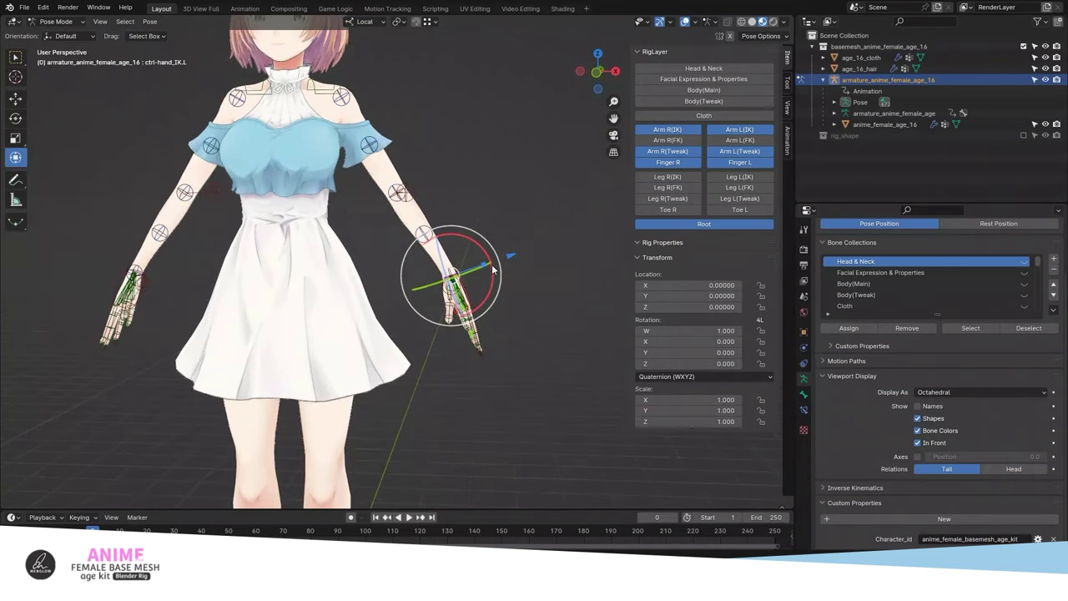
key("g")
left_click(526, 131)
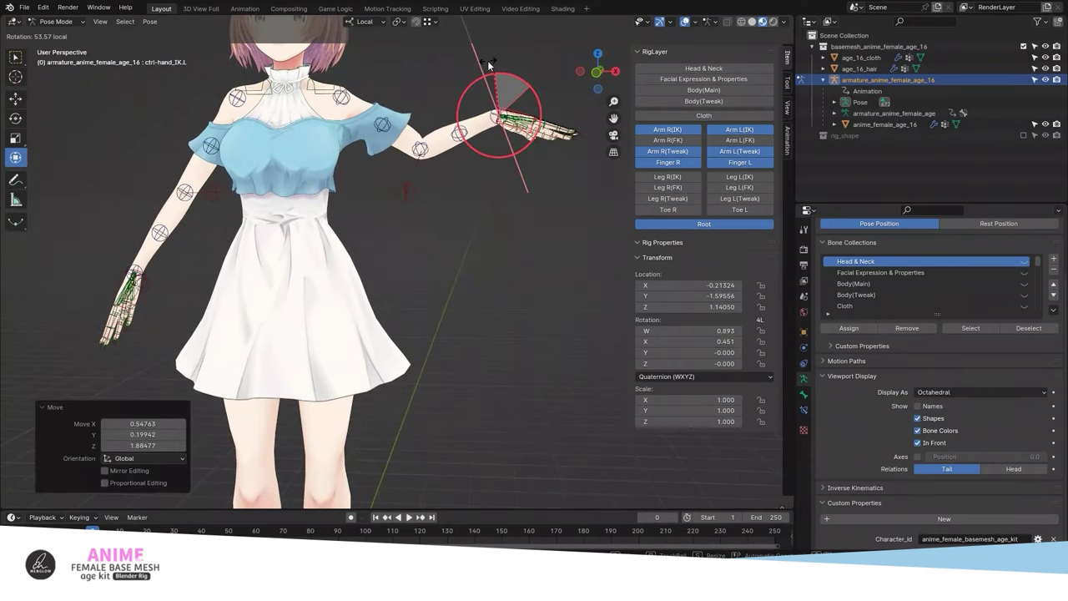
left_click(525, 73)
middle_click_drag(537, 107, 511, 217, "shift")
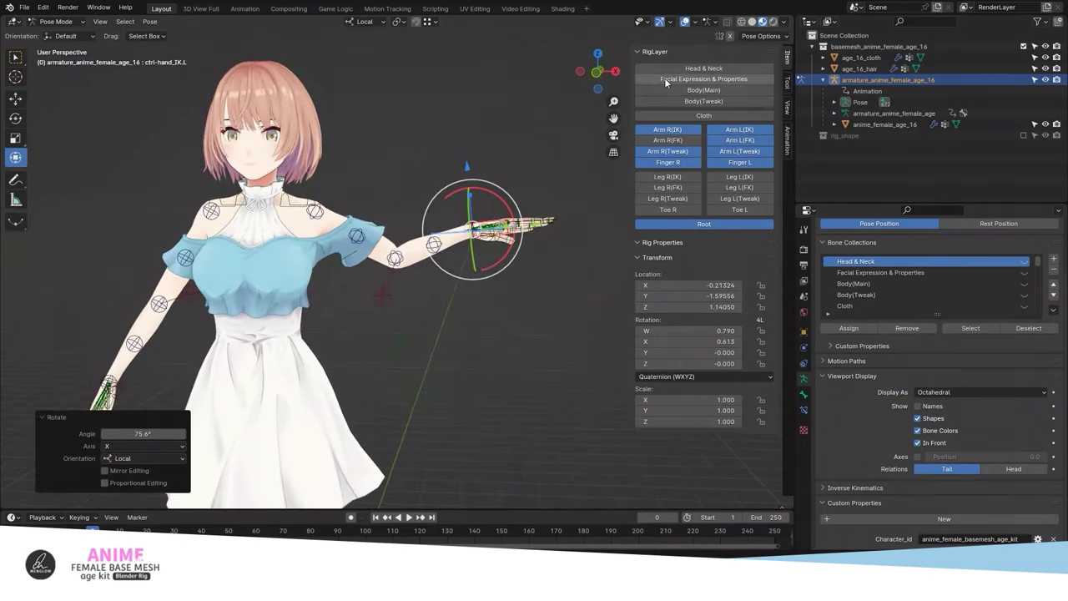
Step: Show the Facial Expression & Properties layer and select the red properties figure
left_click(664, 78)
middle_click_drag(397, 83, 397, 158, "shift")
left_click(270, 56)
key("Escape")
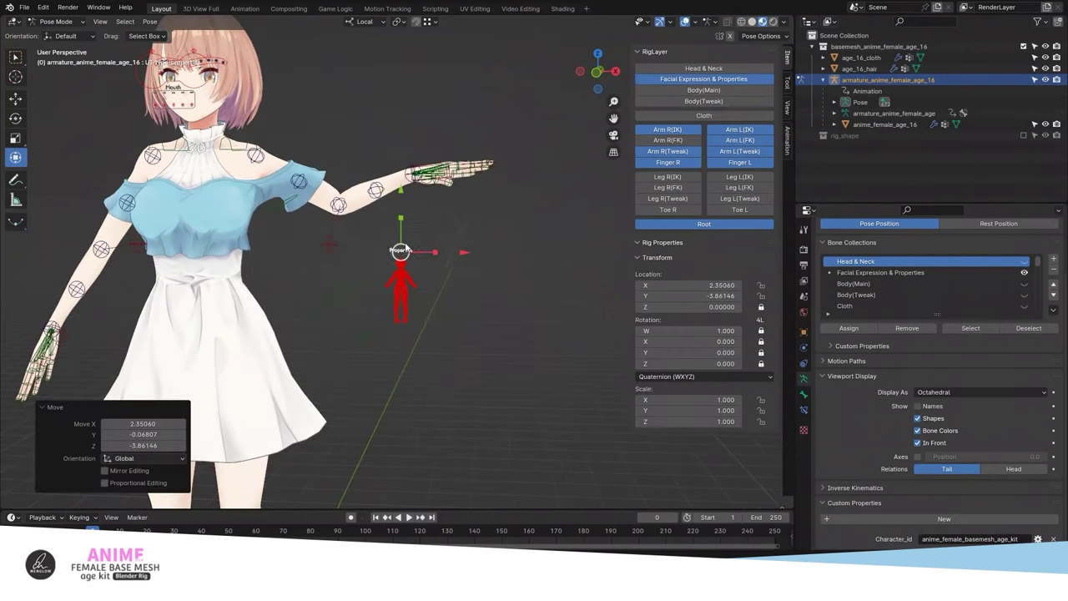
Step: Set Arm L IK/FK Switch to 1 and swing the left FK upper arm forward
scroll(423, 296, "up", 5)
left_click(423, 296)
left_click_drag(718, 261, 772, 261)
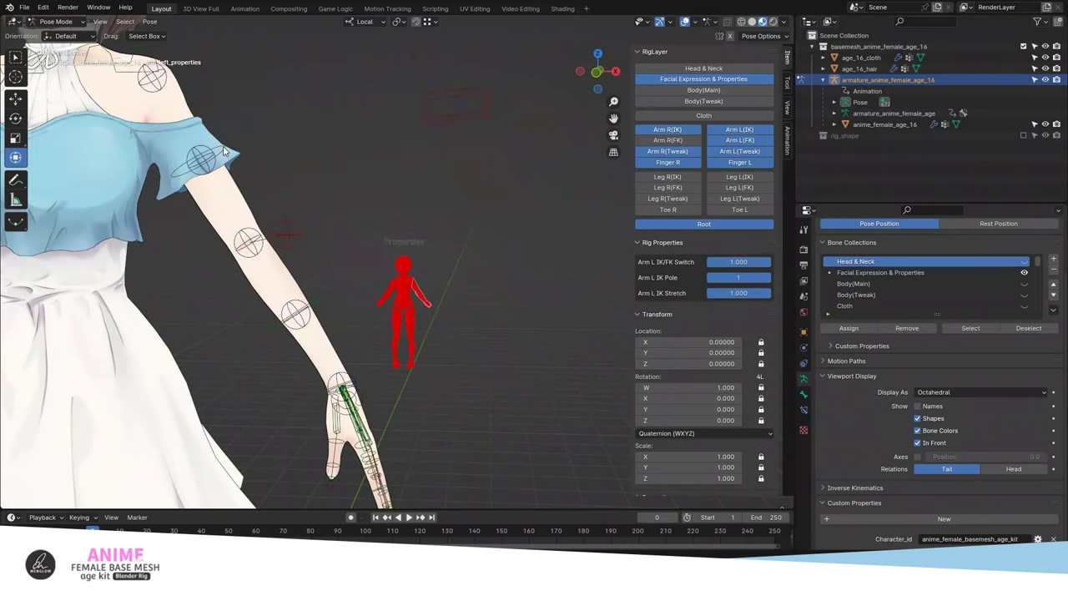
left_click(224, 151)
scroll(224, 151, "down", 3)
middle_click_drag(251, 208, 300, 217)
left_click_drag(288, 133, 294, 338)
Step: Bend the left FK forearm up about 76° and tilt the hand on X
left_click(293, 338)
left_click_drag(294, 284, 251, 305)
middle_click_drag(251, 305, 280, 316, "shift")
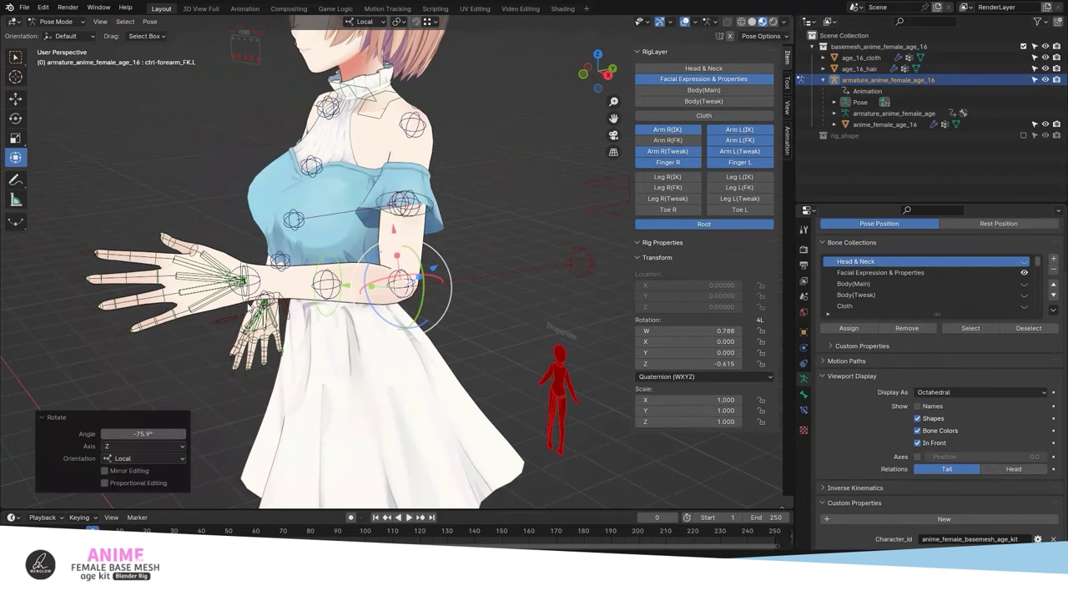
left_click(242, 279)
middle_click_drag(242, 279, 258, 282)
left_click_drag(272, 305, 251, 288)
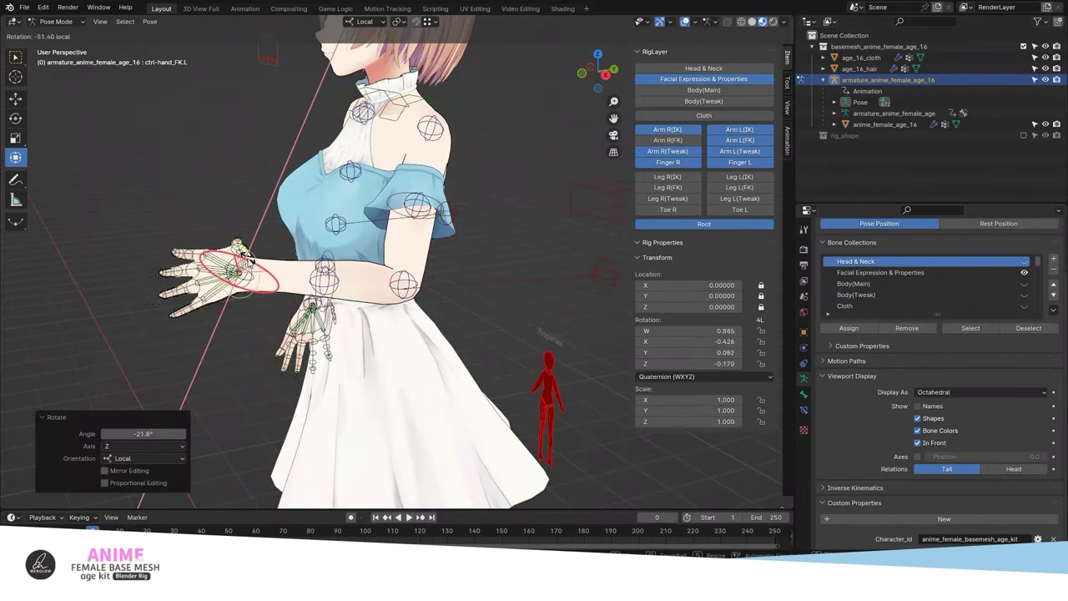
Step: Twist the left FK hand by -52.6°, then return the IK/FK Switch to 0
middle_click_drag(251, 288, 448, 294)
scroll(448, 294, "up", 2)
left_click_drag(448, 294, 417, 308)
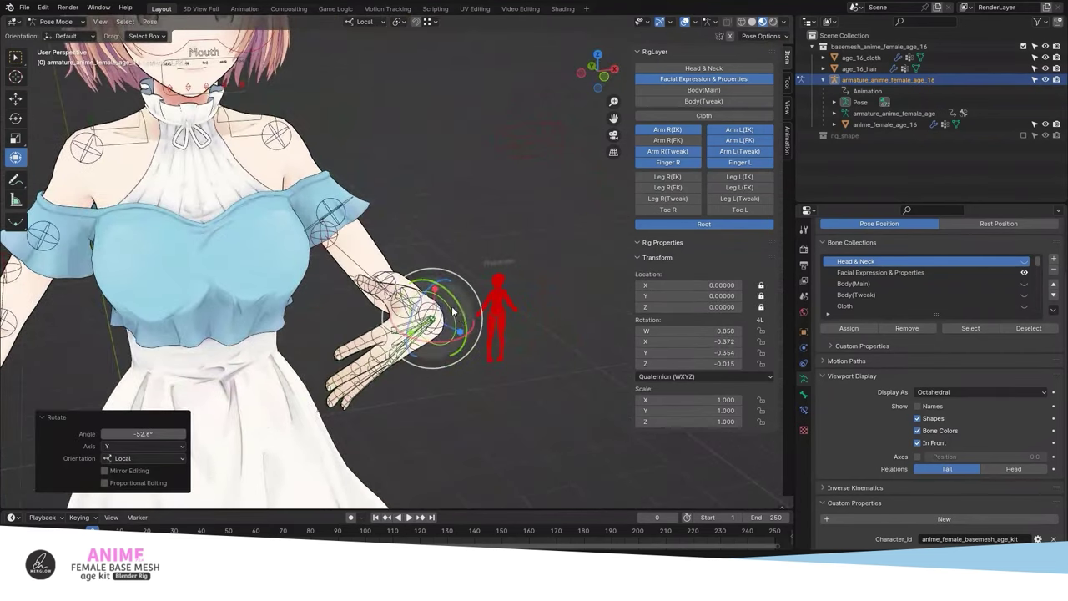
scroll(400, 294, "down", 2)
left_click(552, 337)
mouse_move(734, 263)
left_mouse_down()
mouse_move(668, 247)
mouse_move(735, 262)
mouse_move(641, 266)
left_mouse_up()
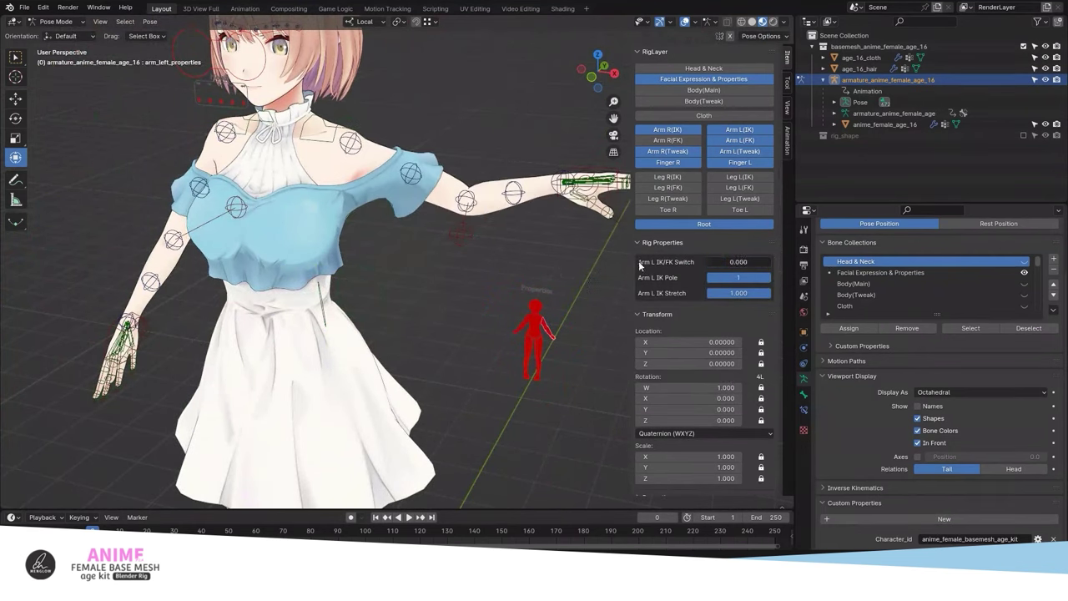
Step: Select all rig controls and clear the pose back to rest
scroll(505, 307, "up", 3)
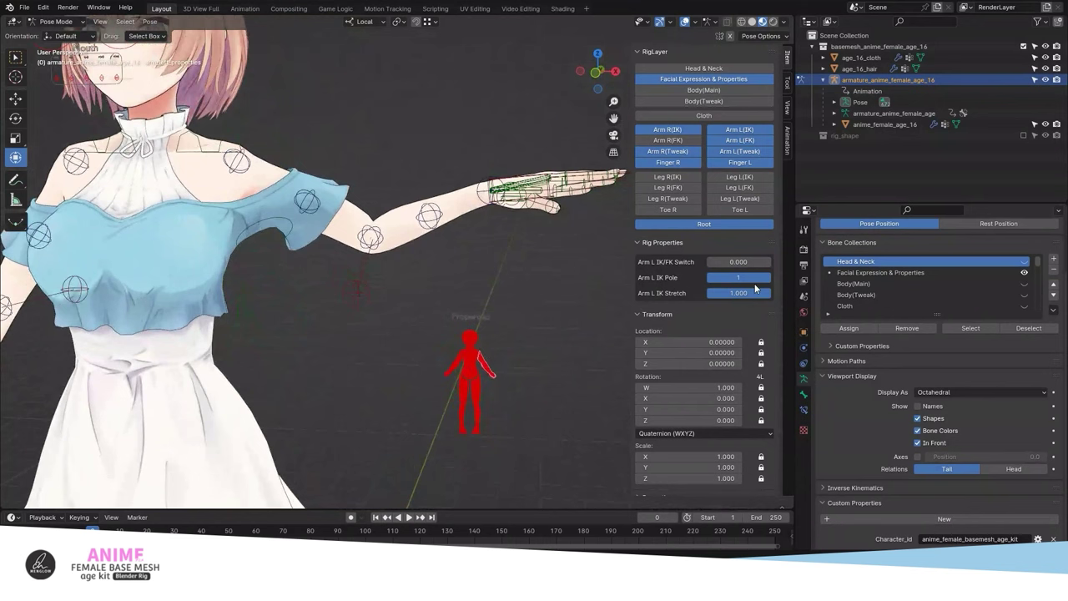
scroll(480, 282, "down", 3)
key("a")
key("alt+r")
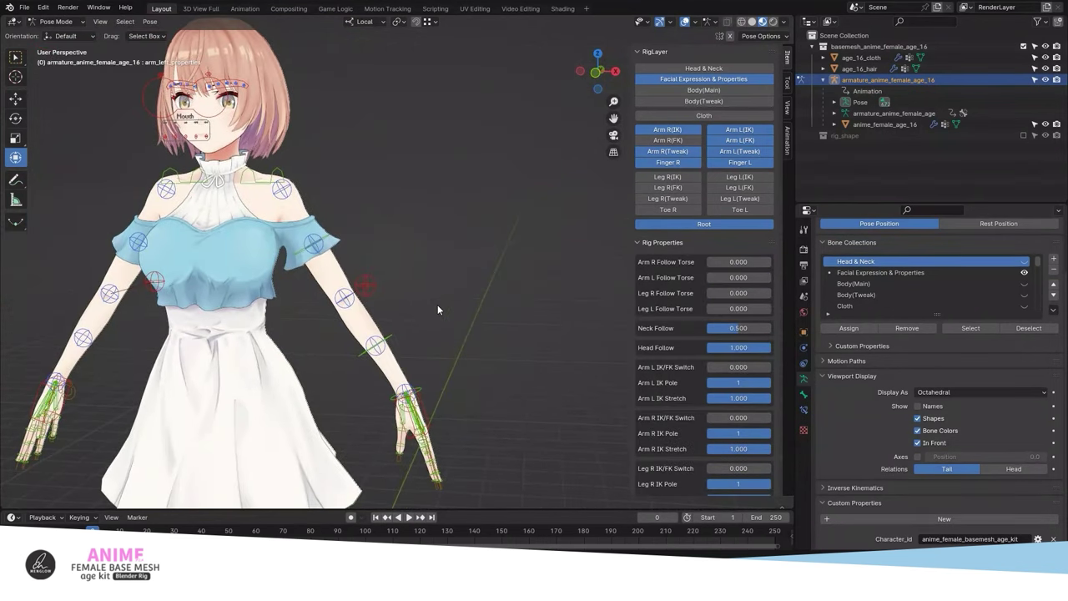
Step: Test the left palm FK controls by moving the palm and rotating the hand 28.9° on X
scroll(425, 334, "down", 1)
left_click(389, 359)
key("g")
left_click(401, 367)
mouse_move(401, 367)
middle_mouse_down()
mouse_move(368, 351)
mouse_move(440, 339)
middle_mouse_up()
scroll(446, 353, "up", 2)
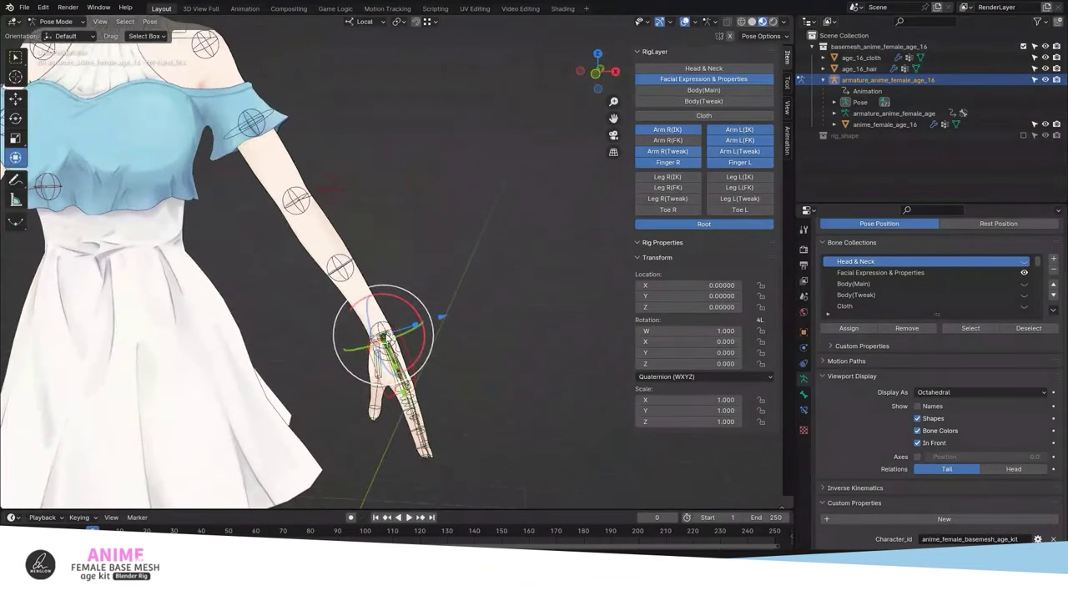
key("g")
left_click(534, 375)
left_click_drag(540, 372, 517, 362)
scroll(518, 362, "down", 4)
Step: Increase the left arm's IK Stretch, then try moving the hand IK control and undo it
left_click(243, 43)
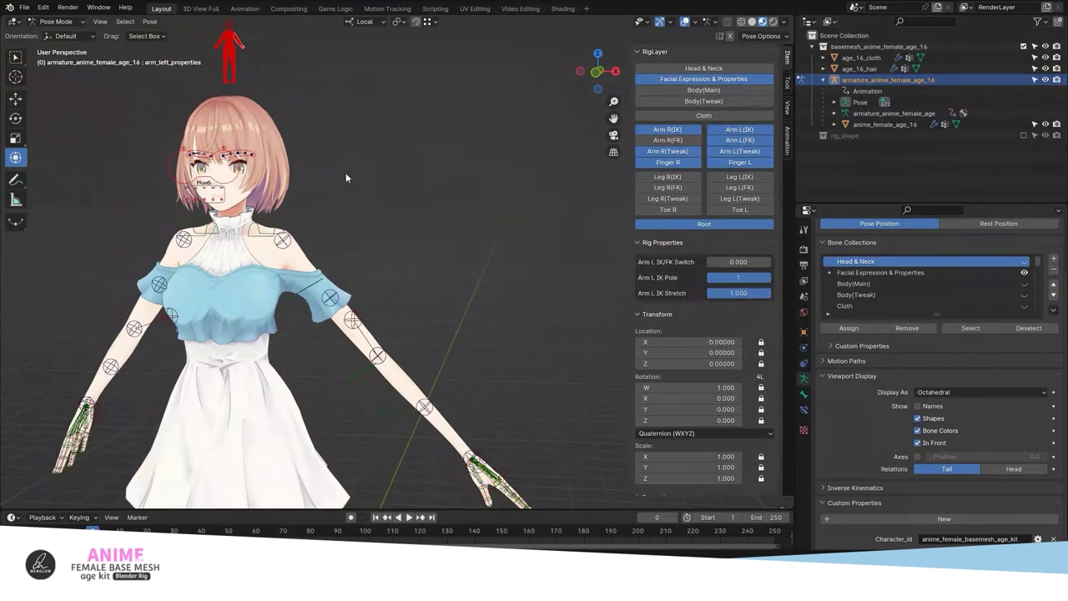
left_click_drag(735, 293, 741, 293)
left_click(455, 438)
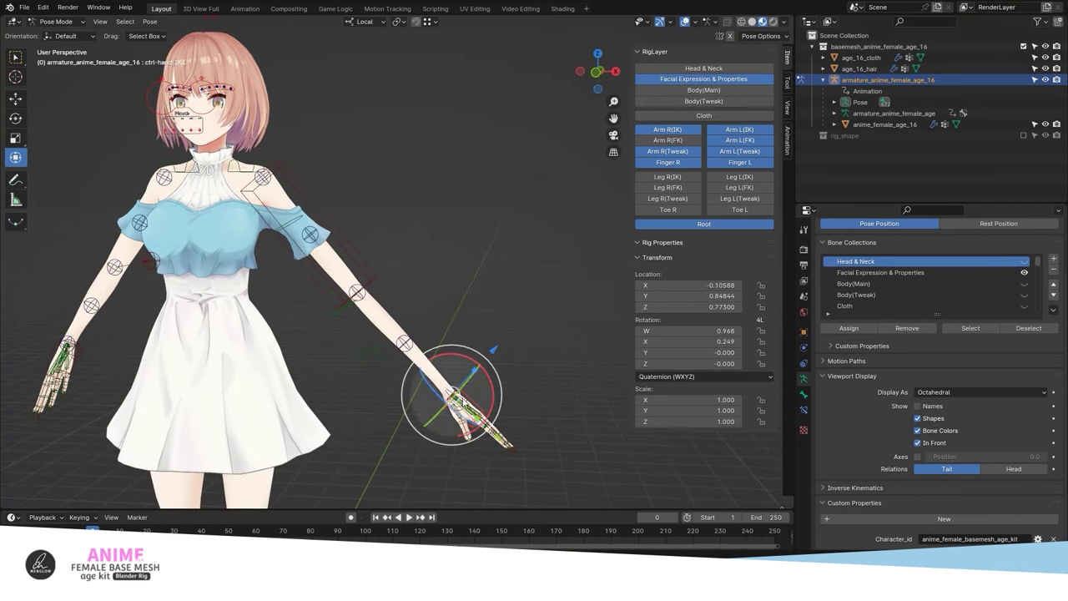
left_click_drag(455, 434, 384, 334)
key("ctrl+z")
Step: Try rotating the left upper-arm IK control, then undo the rotation
scroll(363, 241, "up", 3)
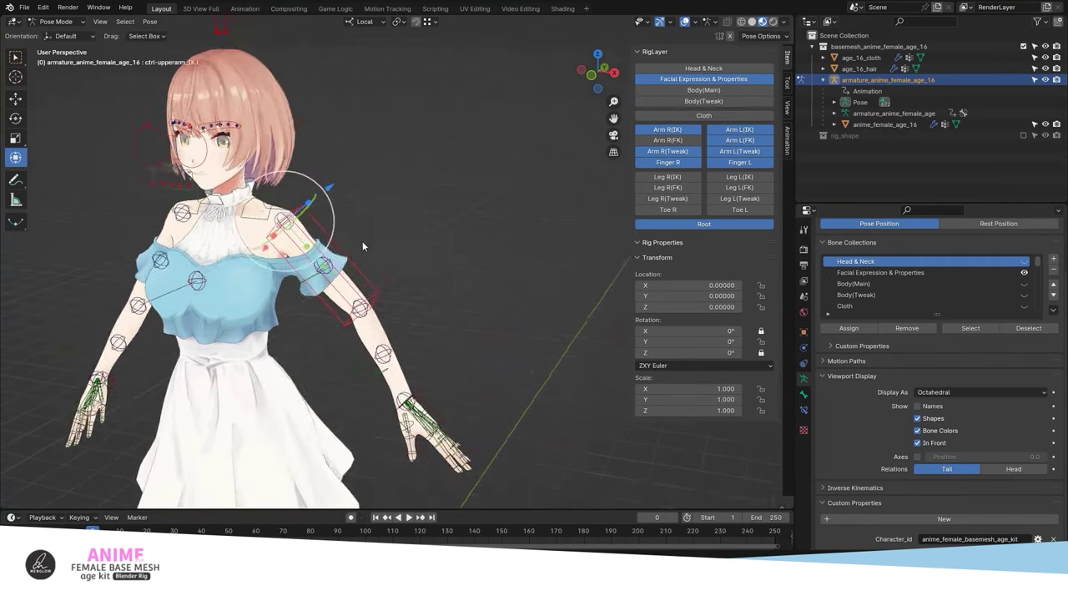
left_click(325, 233)
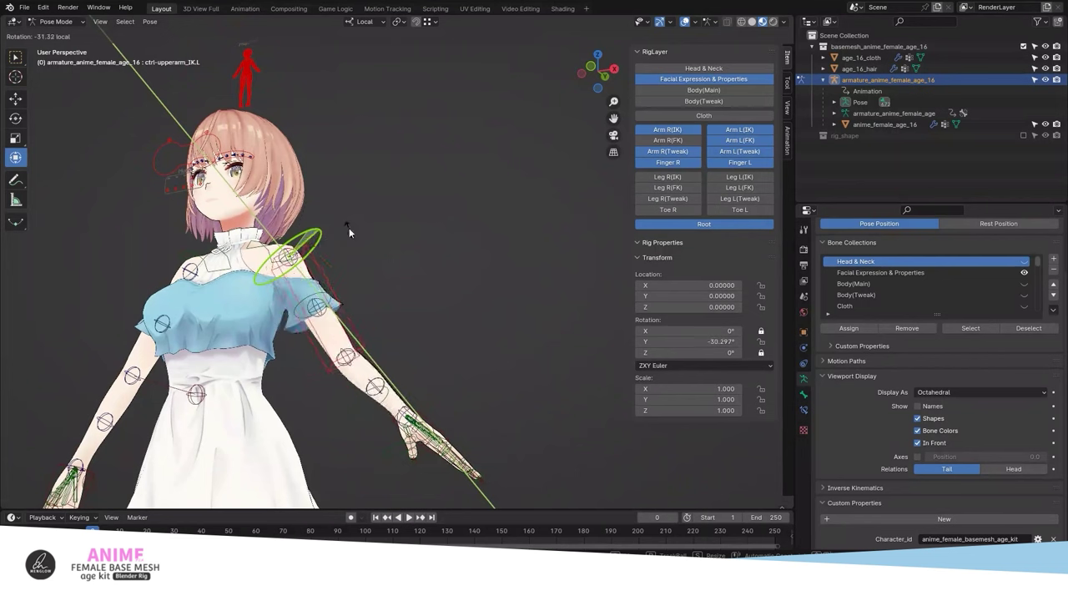
left_click(273, 168)
mouse_move(273, 168)
middle_mouse_down()
mouse_move(269, 101)
mouse_move(246, 76)
middle_mouse_up()
key("ctrl+z")
Step: Toggle Arm L IK Pole off and back to 1, then hide the arm and finger controls
left_click(246, 77)
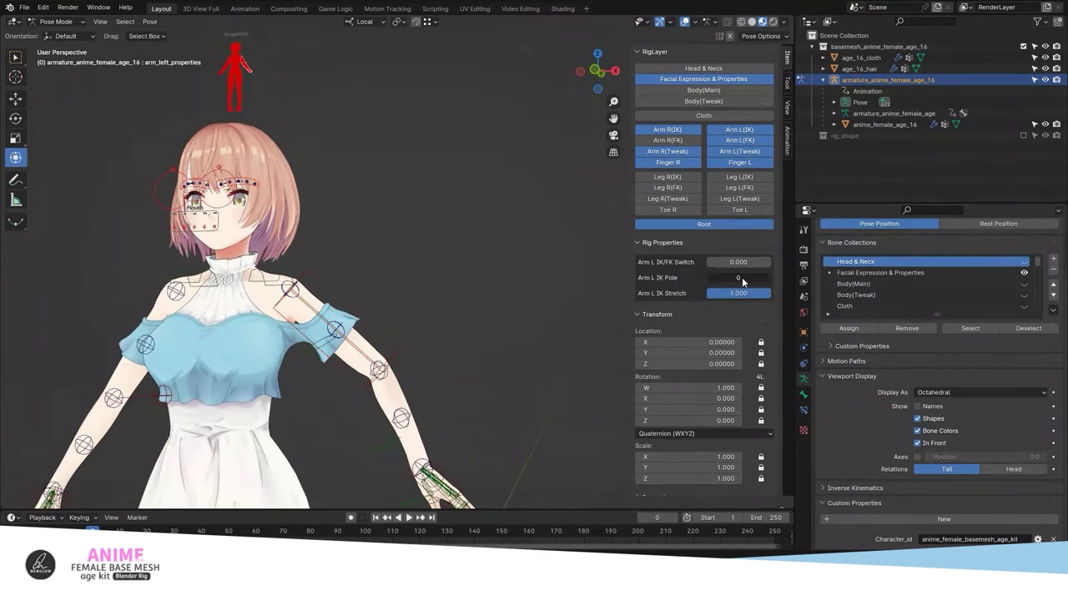
left_click(742, 277)
middle_click_drag(409, 252, 393, 274)
left_click(394, 274)
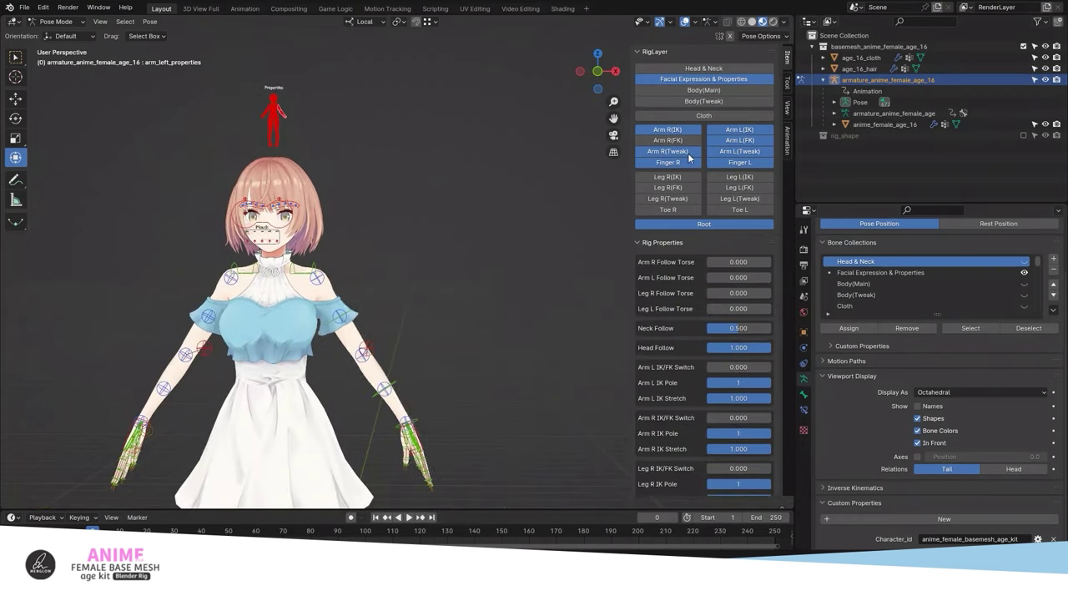
middle_click_drag(492, 226, 518, 208)
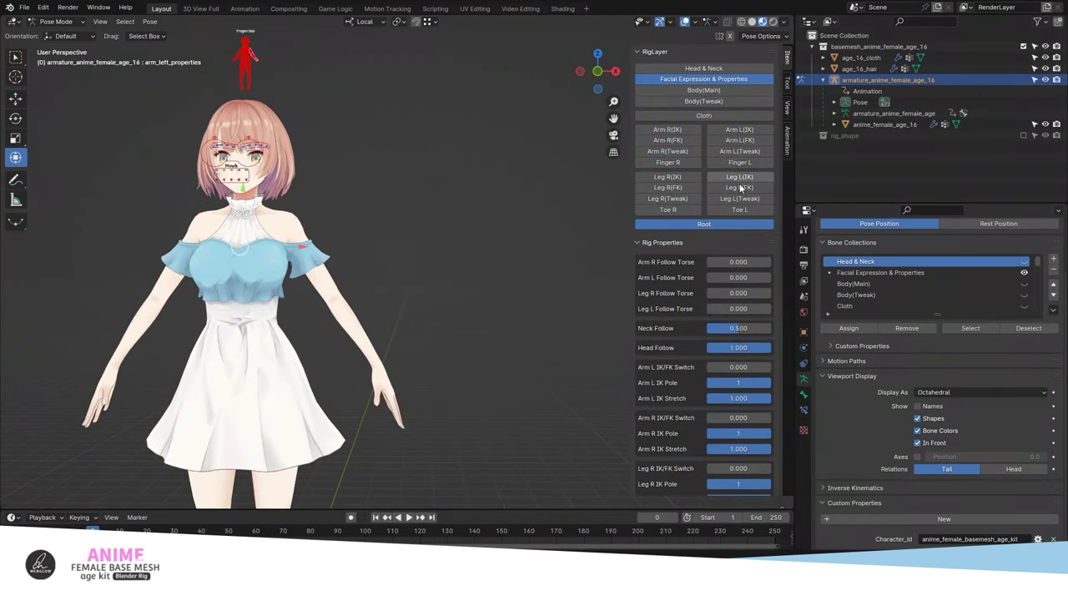
Step: Show the left toe controls and lift the left foot IK control
left_click(739, 209)
middle_click_drag(501, 293, 387, 337)
scroll(385, 344, "up", 3)
left_click(338, 350)
scroll(457, 354, "down", 3)
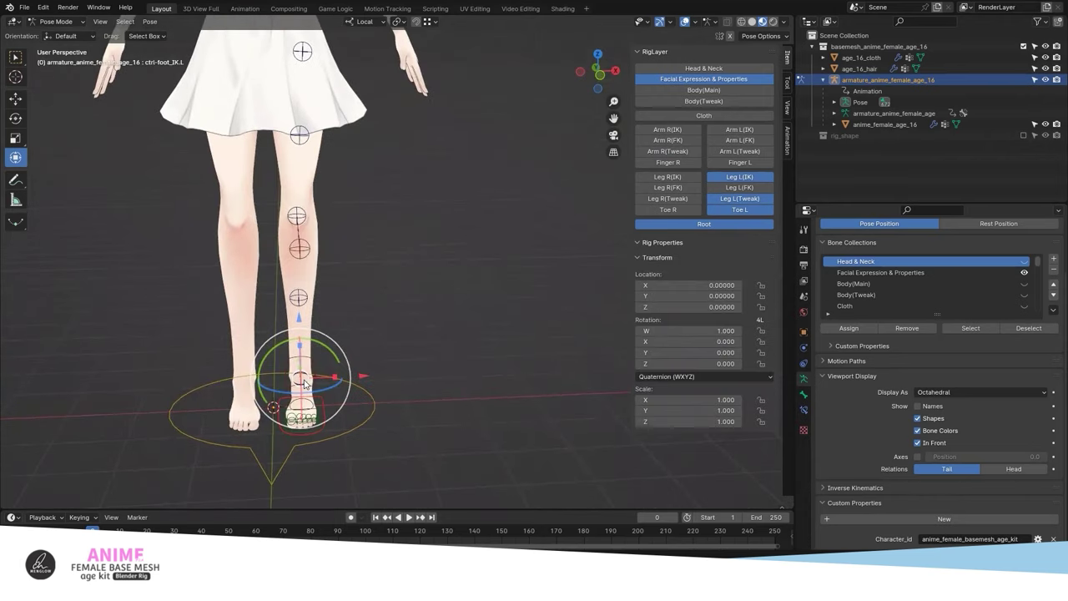
key("g")
left_click(314, 338)
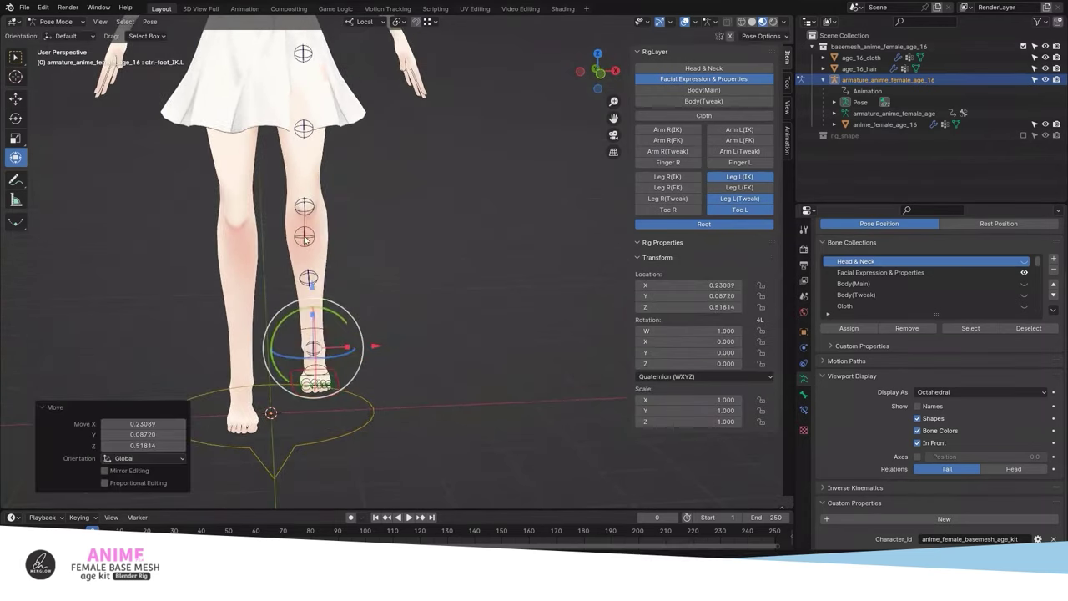
Step: Nudge the left knee and shin tweak controls with G
left_click(309, 242)
key("g")
left_click(334, 235)
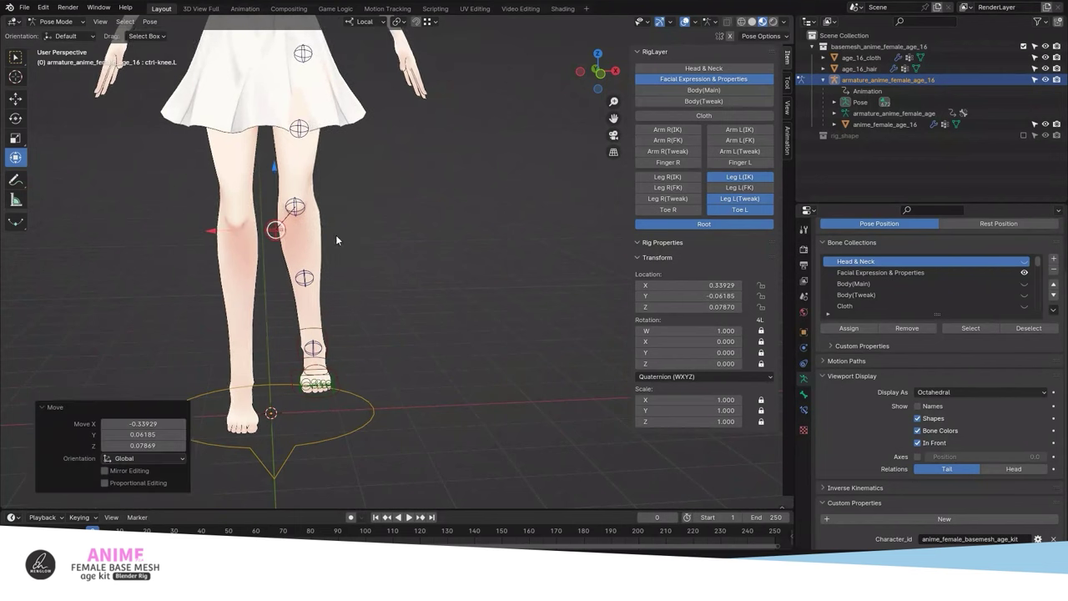
middle_click_drag(336, 235, 307, 266)
left_click(305, 276)
left_click(297, 279)
Step: Move the upper shin and thigh tweak controls to reshape the left leg
left_click(298, 202)
key("g")
left_click(304, 138)
left_click(305, 138)
key("g")
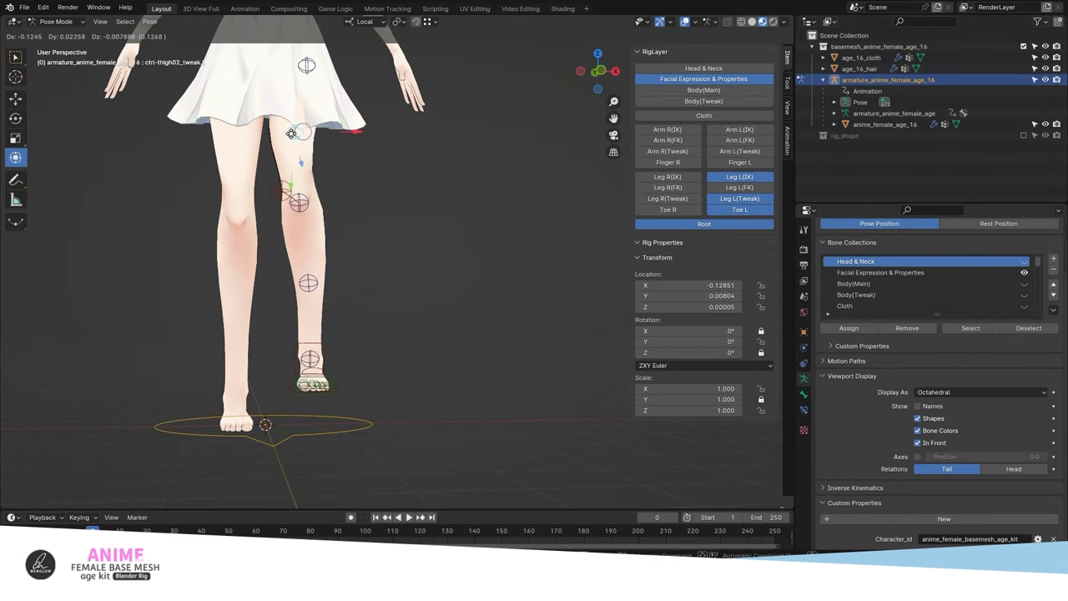
left_click(304, 134)
mouse_move(305, 133)
middle_mouse_down()
mouse_move(268, 141)
mouse_move(361, 138)
middle_mouse_up()
middle_click_drag(393, 202, 441, 372)
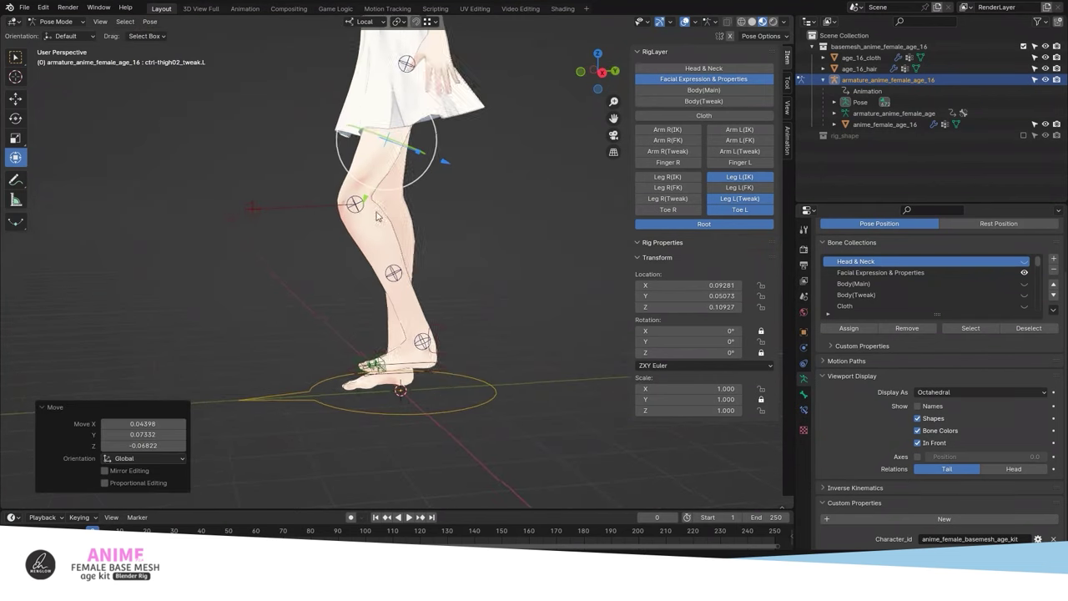
Step: Raise the left foot IK control along Z and tilt it around X so the leg bends sharply
left_click(441, 434)
key("g")
key("z")
key("z")
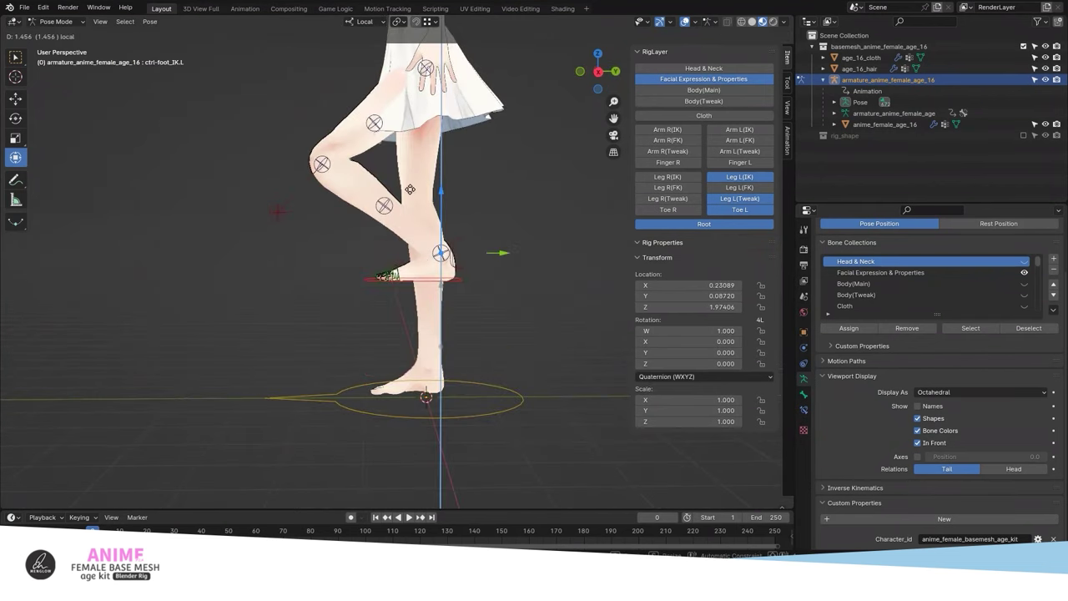
left_click(412, 201)
mouse_move(455, 252)
left_mouse_down()
mouse_move(433, 276)
mouse_move(518, 300)
left_mouse_up()
mouse_move(434, 301)
middle_mouse_down()
mouse_move(388, 298)
mouse_move(404, 326)
middle_mouse_up()
left_click(401, 324)
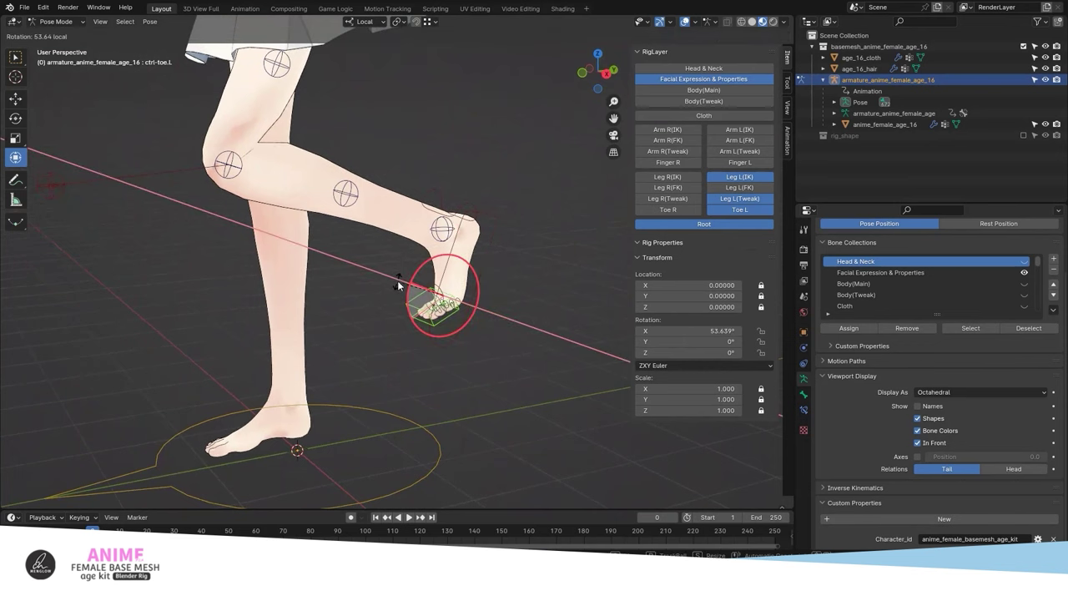
Step: Confirm the toe rotation and turn the big toe with a free trackball rotation
left_click(407, 315)
mouse_move(407, 316)
middle_mouse_down()
mouse_move(311, 272)
mouse_move(210, 280)
middle_mouse_up()
scroll(311, 272, "up", 5)
left_click(210, 280)
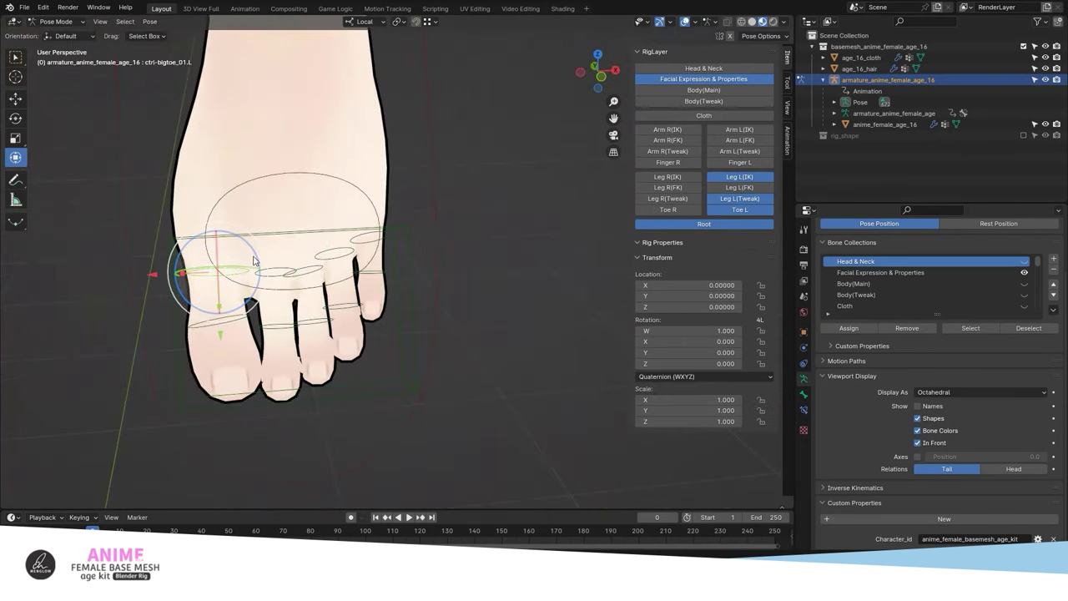
left_click(242, 332)
right_click(245, 317)
Step: Rotate and shift the index toe, and move the middle toe slightly down
left_click(287, 322)
left_click(286, 332)
key("g")
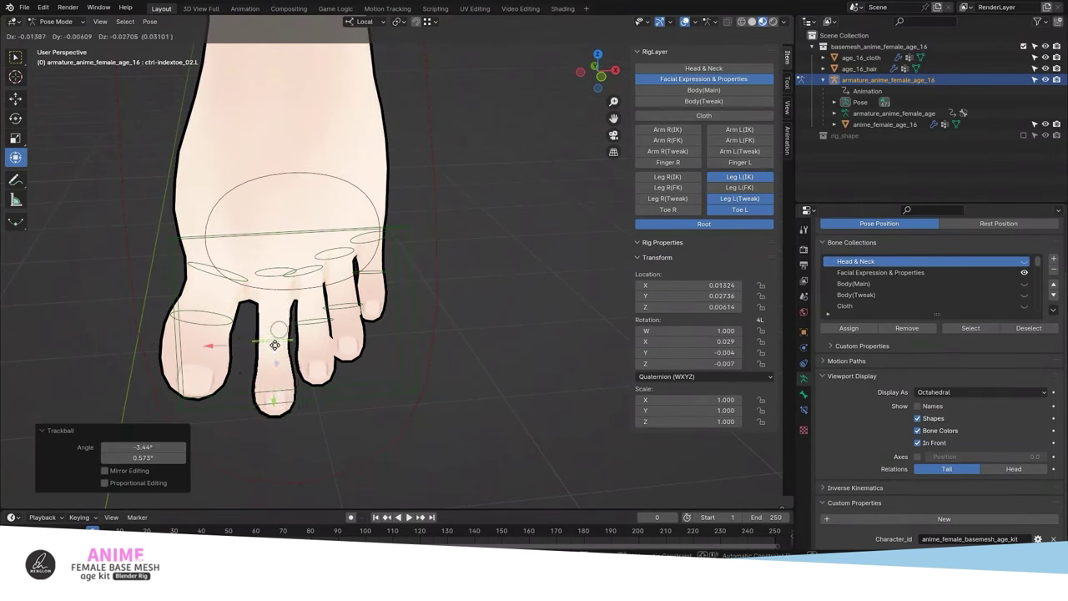
left_click(278, 349)
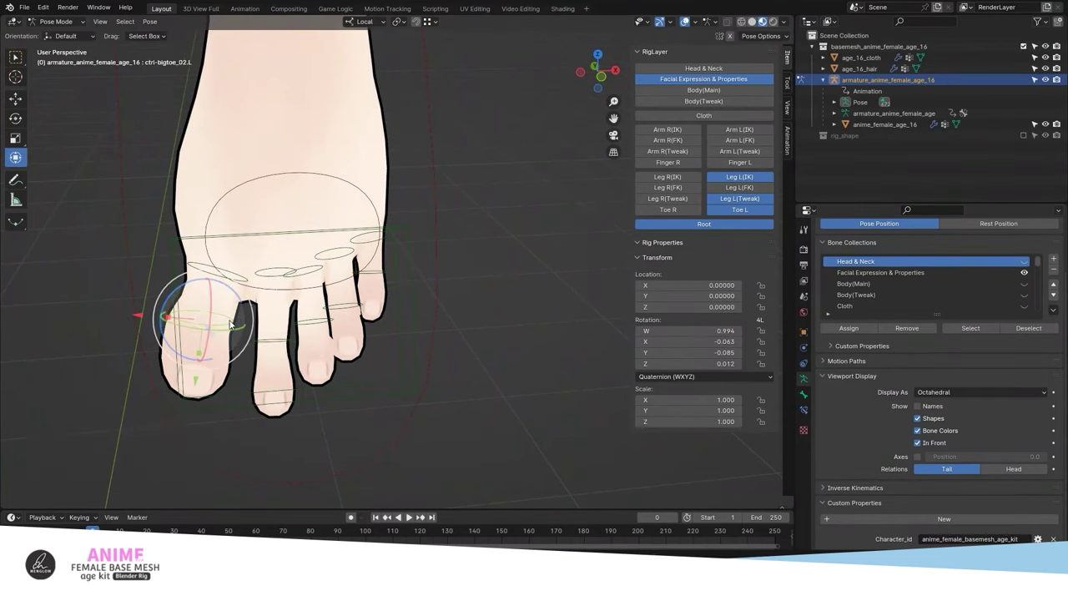
left_click(317, 330)
left_click_drag(317, 330, 313, 342)
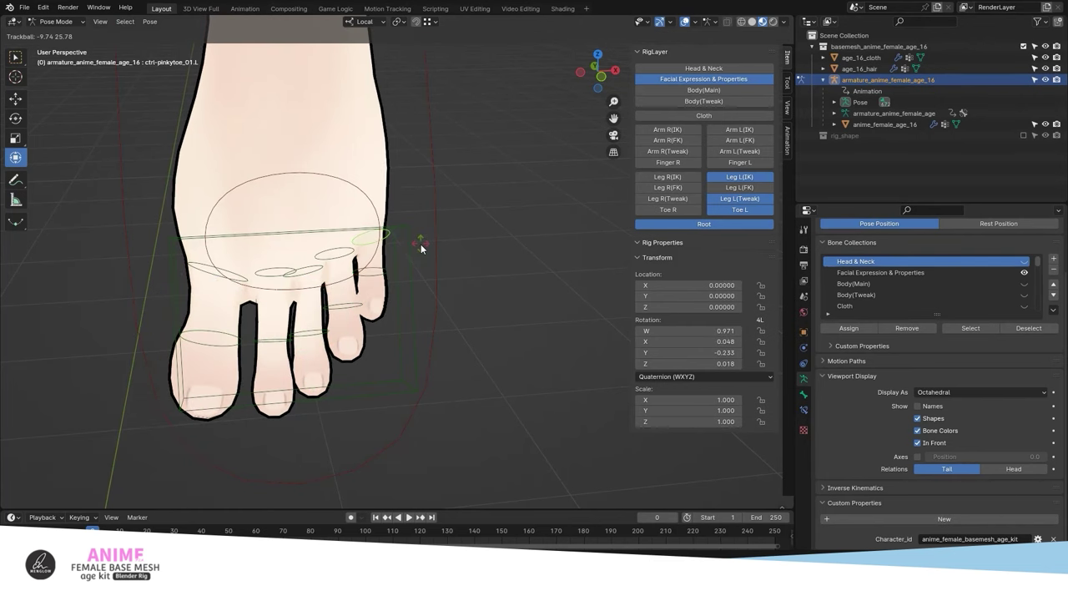
Step: Bend the pinky toe and rotate the ring toe freely to spread the toes
left_click(422, 248)
left_click(377, 309)
left_click_drag(377, 309, 347, 267)
left_click(376, 281)
scroll(373, 281, "up", 5)
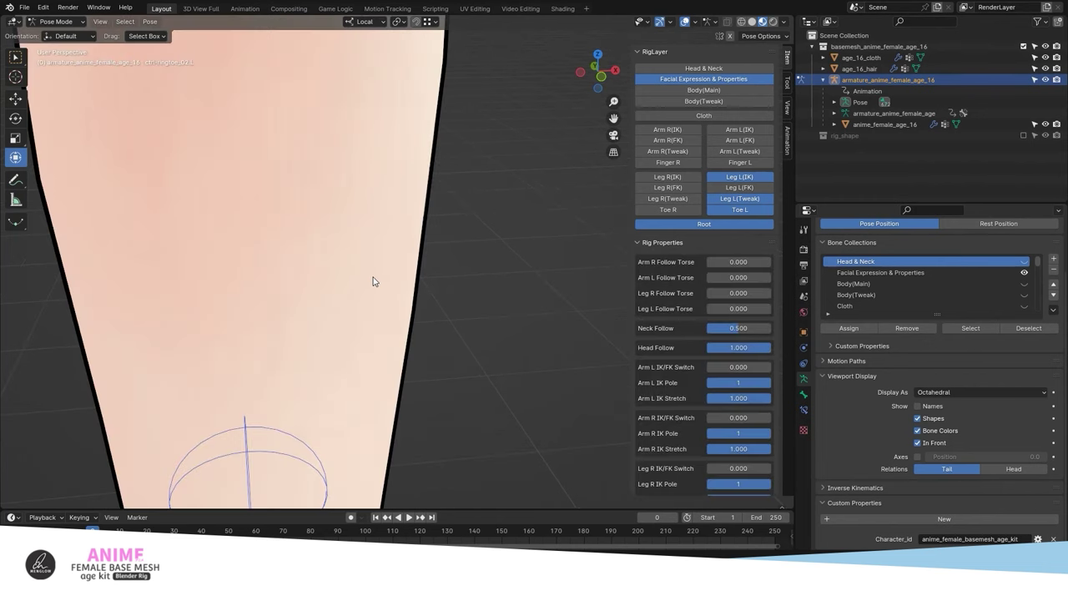
Step: Roll the left heel IK control up on X, settling at about 40°
scroll(373, 281, "down", 5)
middle_click_drag(419, 356, 384, 356)
left_click(311, 349)
left_click_drag(331, 320, 295, 285)
middle_click_drag(300, 293, 450, 332)
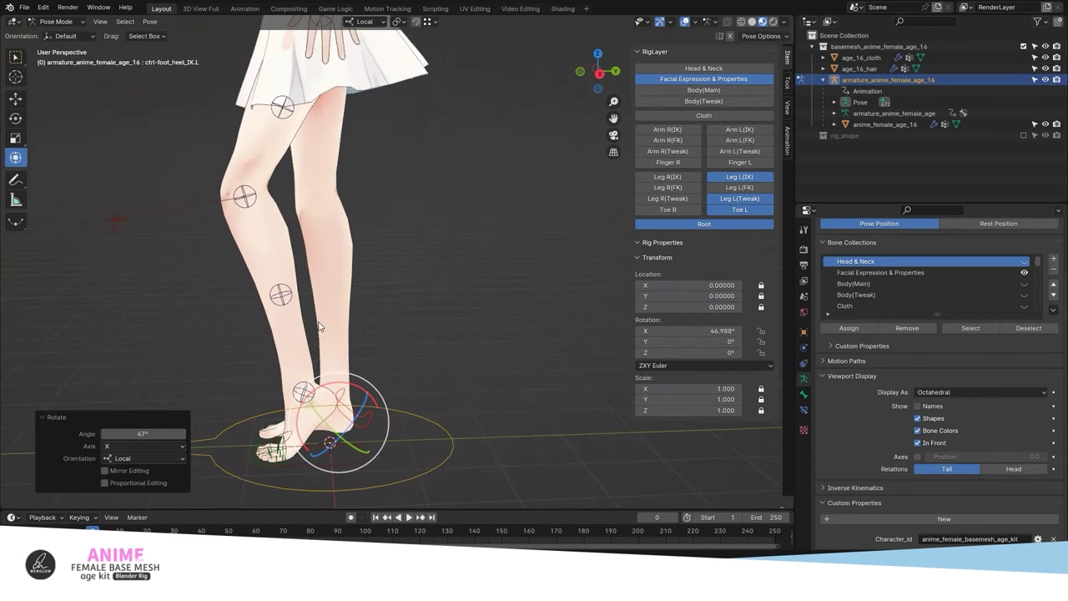
left_click_drag(451, 333, 444, 337)
middle_click_drag(444, 337, 436, 337)
Step: Spin the left foot spin IK control slightly on its local Y axis (-2.7676°)
scroll(440, 334, "up", 2)
scroll(439, 334, "up", 2)
left_click(440, 334)
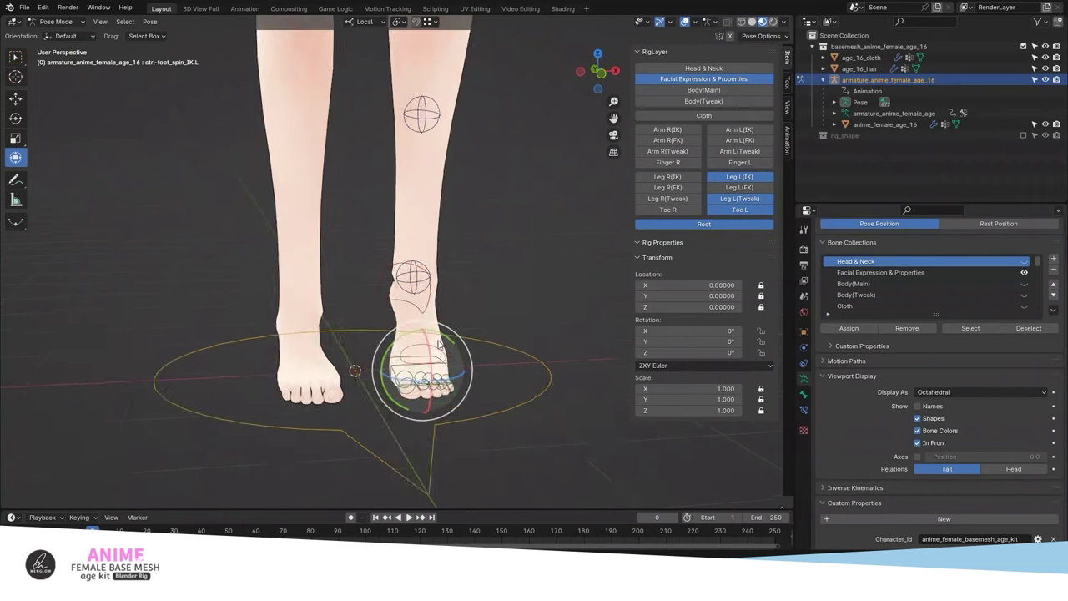
key("r")
key("y")
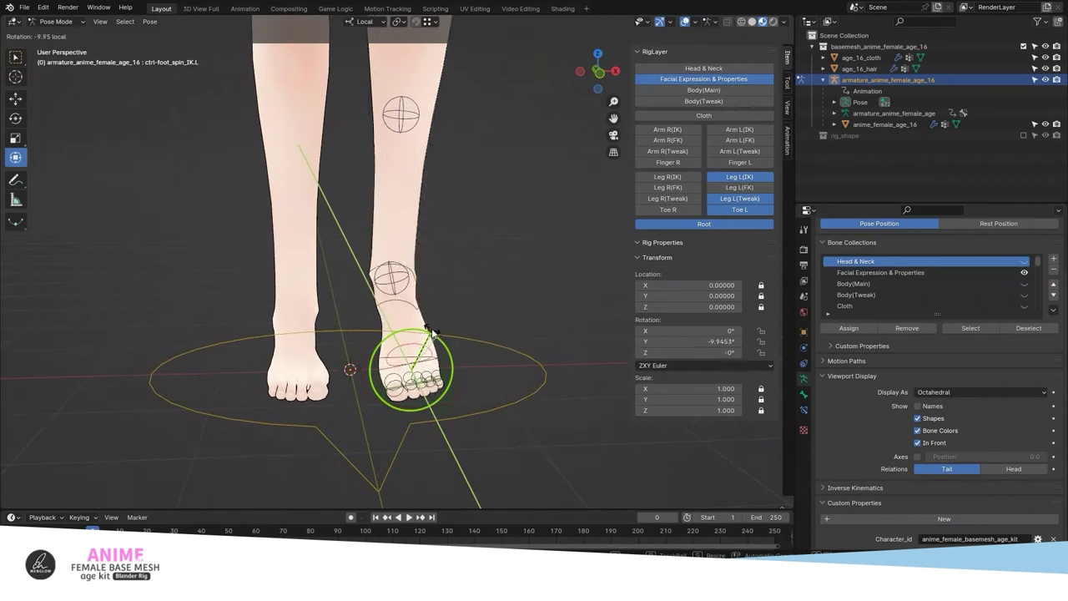
left_click(434, 338)
mouse_move(434, 338)
middle_mouse_down()
mouse_move(474, 290)
mouse_move(536, 311)
middle_mouse_up()
Step: Enable the Leg L (FK) controls in RigLayer and select the rig settings control
left_click(741, 187)
scroll(438, 250, "down", 3)
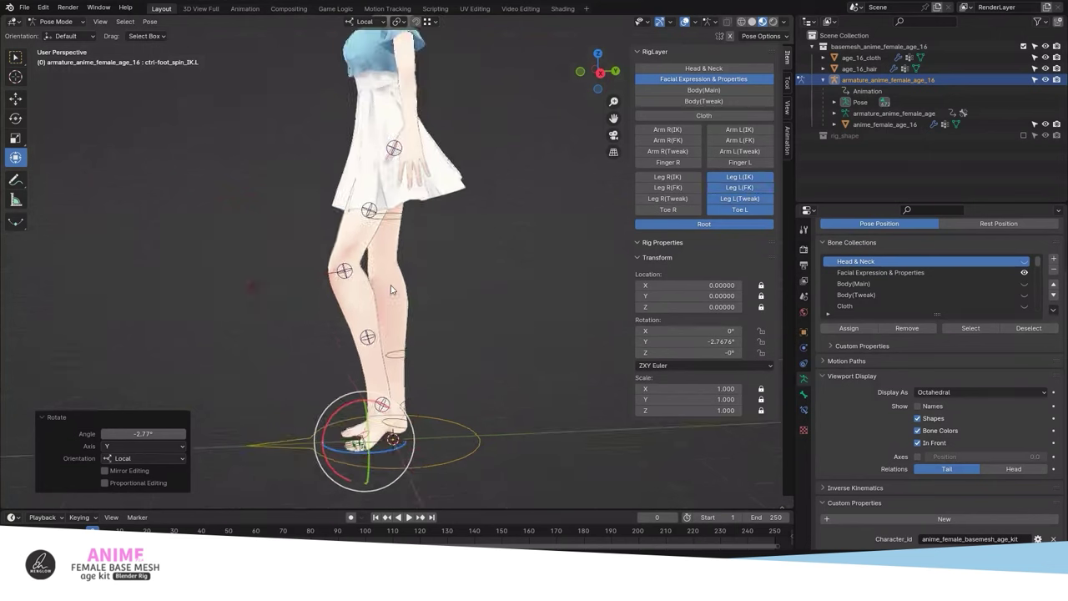
middle_click_drag(438, 250, 438, 170)
left_click(398, 74)
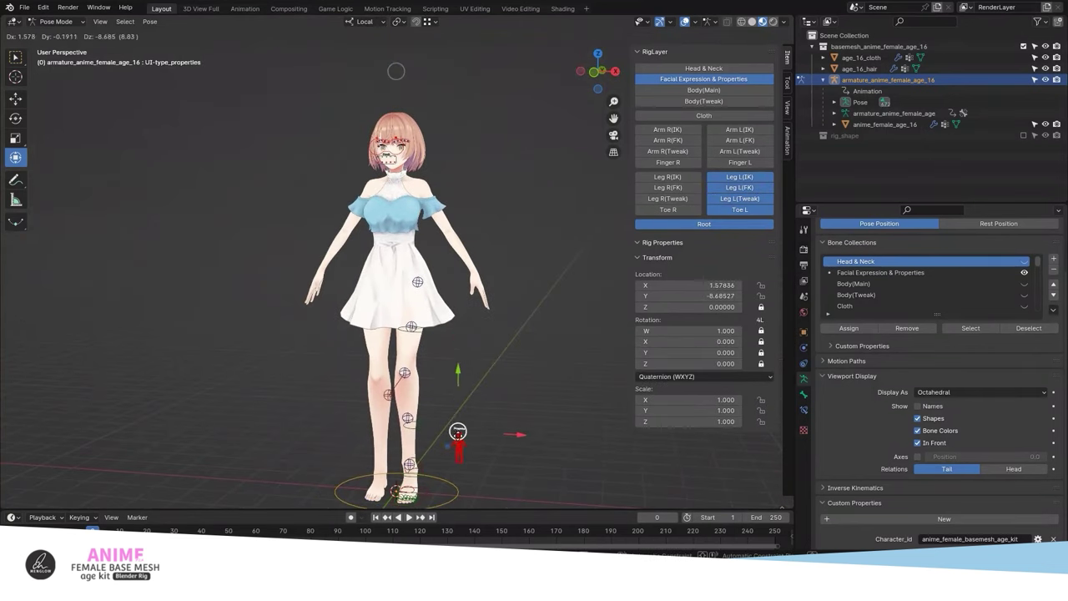
Step: Set the left leg's IK/FK Switch to 1 to put it in FK
left_click(457, 434)
scroll(417, 334, "up", 3)
scroll(369, 355, "up", 2)
left_click(404, 292)
left_click_drag(726, 262, 772, 262)
Step: Swing the left thigh forward, bend the knee about 107°, and rotate the foot FK control
middle_click_drag(492, 241, 446, 176)
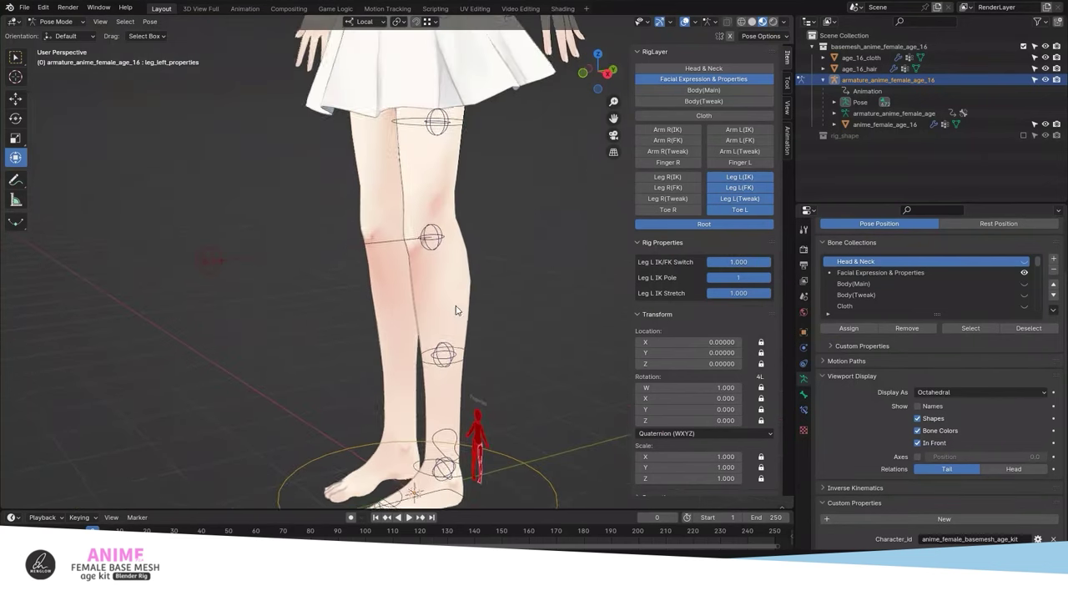
left_click(464, 157)
scroll(434, 250, "down", 2)
mouse_move(409, 150)
left_mouse_down()
mouse_move(359, 267)
mouse_move(304, 176)
left_mouse_up()
left_click(314, 299)
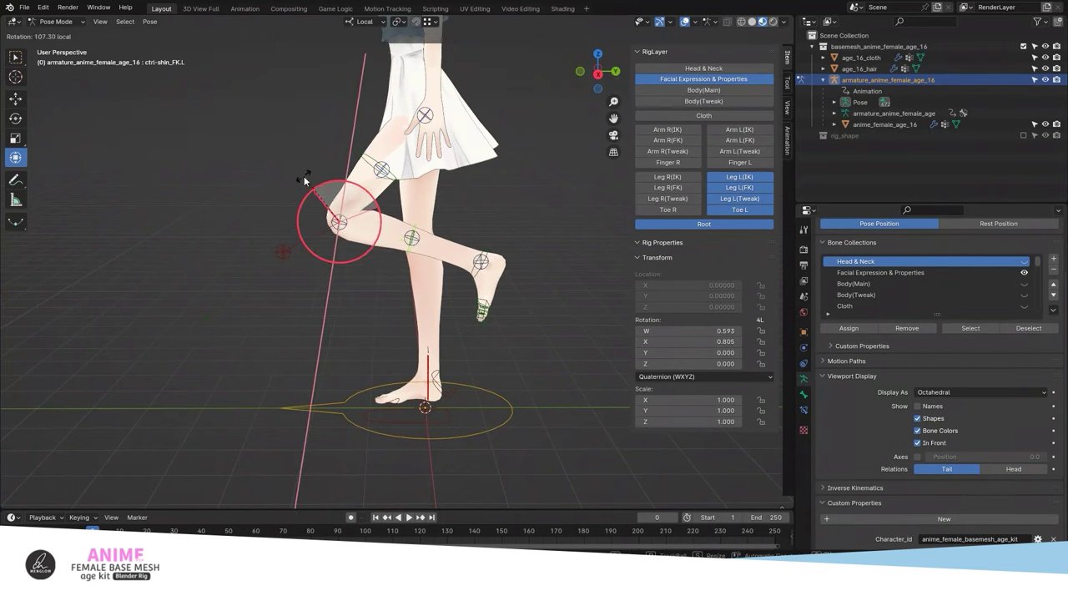
left_click(481, 263)
left_click_drag(473, 205, 440, 331)
mouse_move(440, 330)
middle_mouse_down()
mouse_move(481, 357)
mouse_move(451, 369)
middle_mouse_up()
Step: Blend the left leg back to IK and twist the thigh IK control
left_click(449, 367)
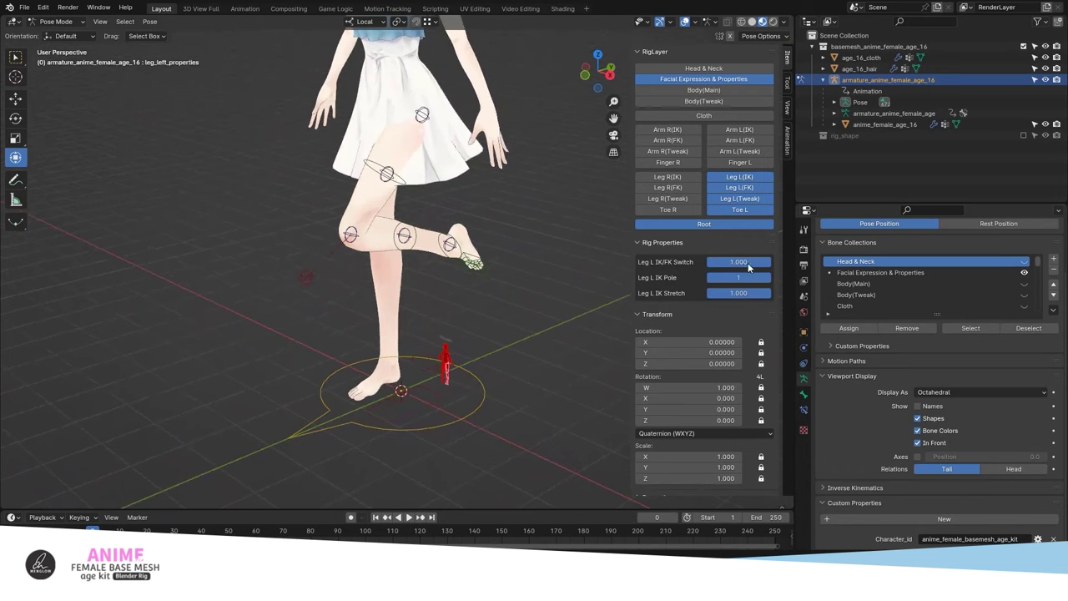
mouse_move(748, 262)
left_mouse_down()
mouse_move(686, 262)
mouse_move(771, 264)
mouse_move(644, 262)
left_mouse_up()
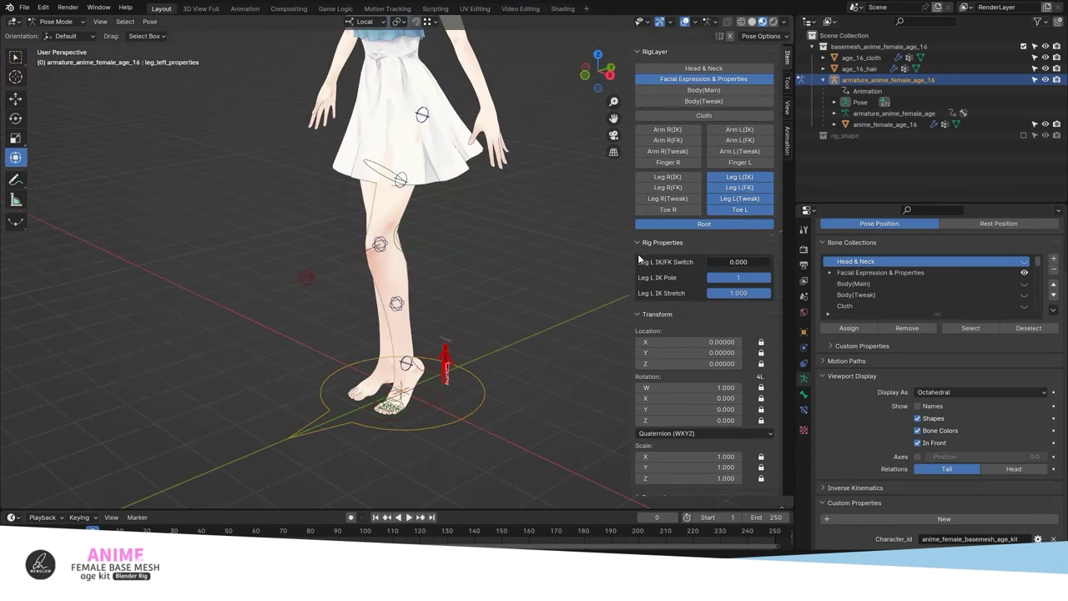
middle_click_drag(543, 242, 490, 212)
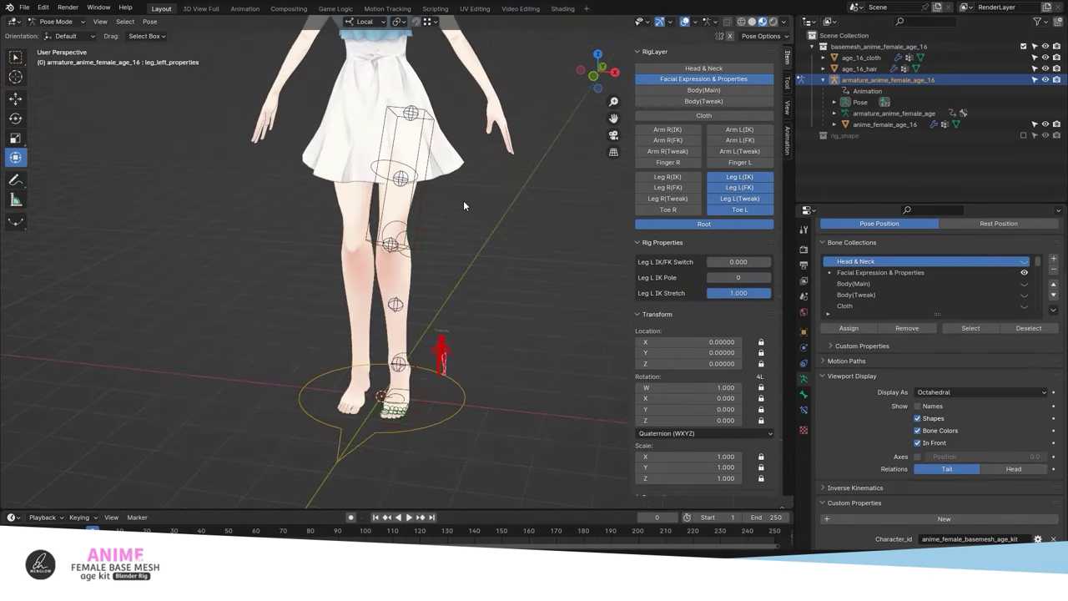
left_click(410, 112)
key("r")
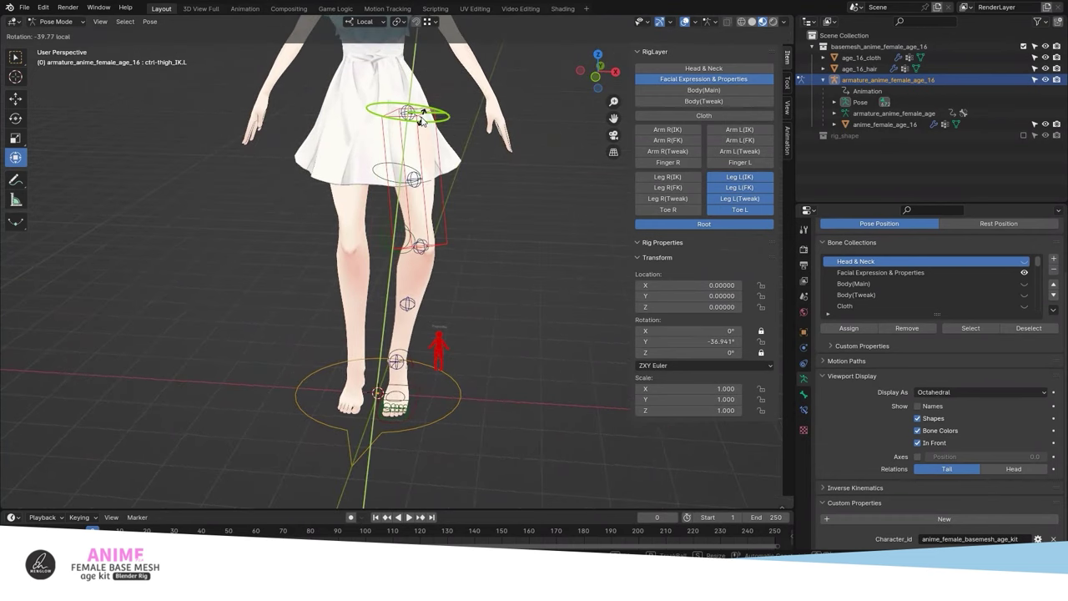
left_click(466, 78)
Step: Turn Leg L IK Pole back on so it reads 1
mouse_move(424, 327)
middle_mouse_down()
mouse_move(480, 286)
mouse_move(371, 175)
middle_mouse_up()
left_click(368, 174)
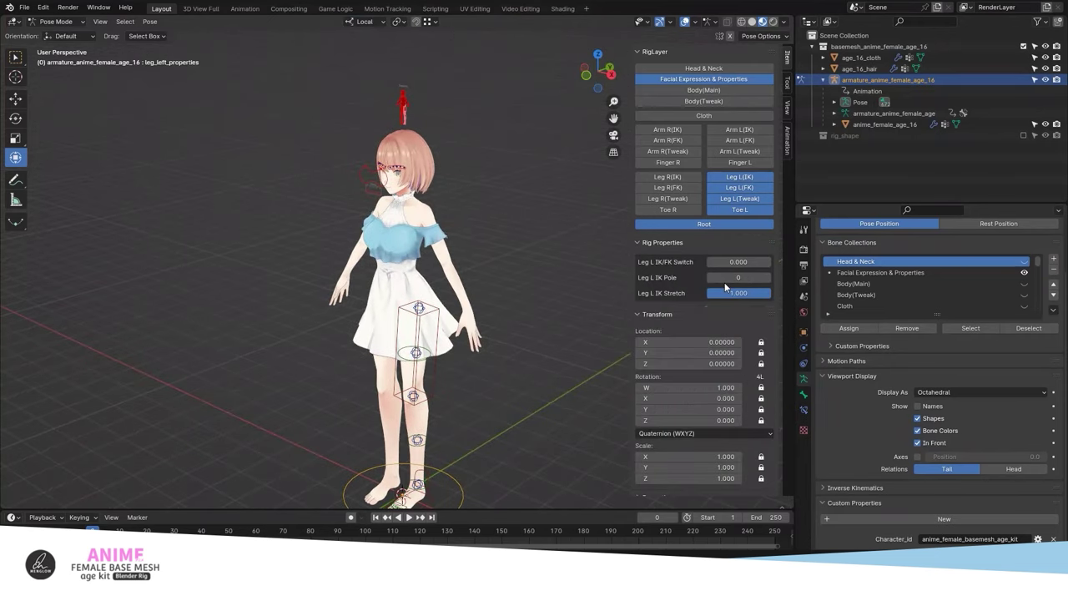
left_click(715, 279)
middle_click_drag(528, 362, 701, 194)
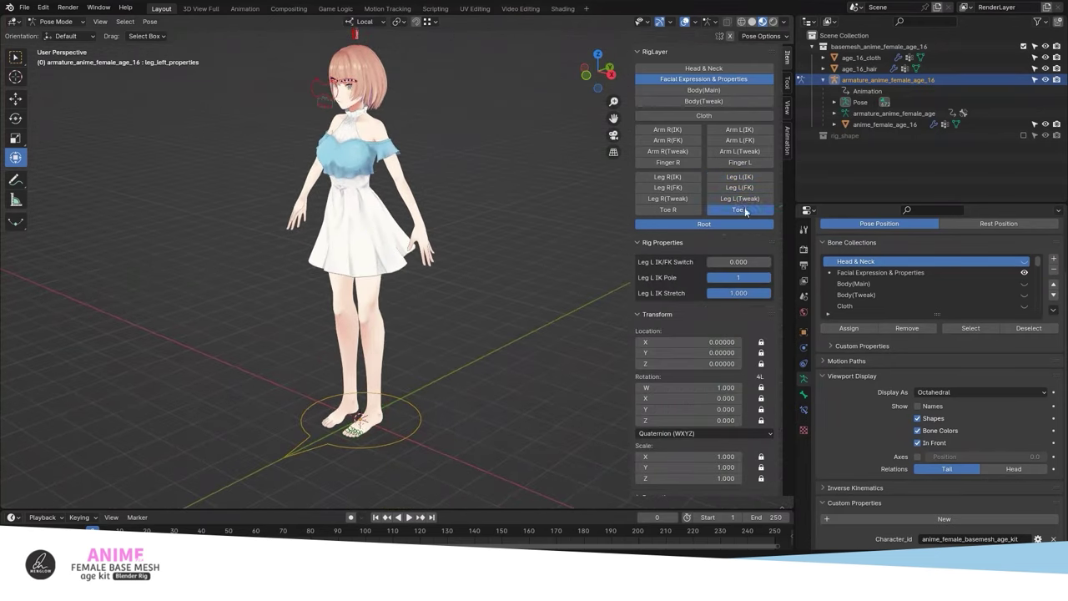
middle_click_drag(429, 402, 437, 401)
Step: Start moving the root control, cancel, and reset the view to front
left_click(409, 421)
key("g")
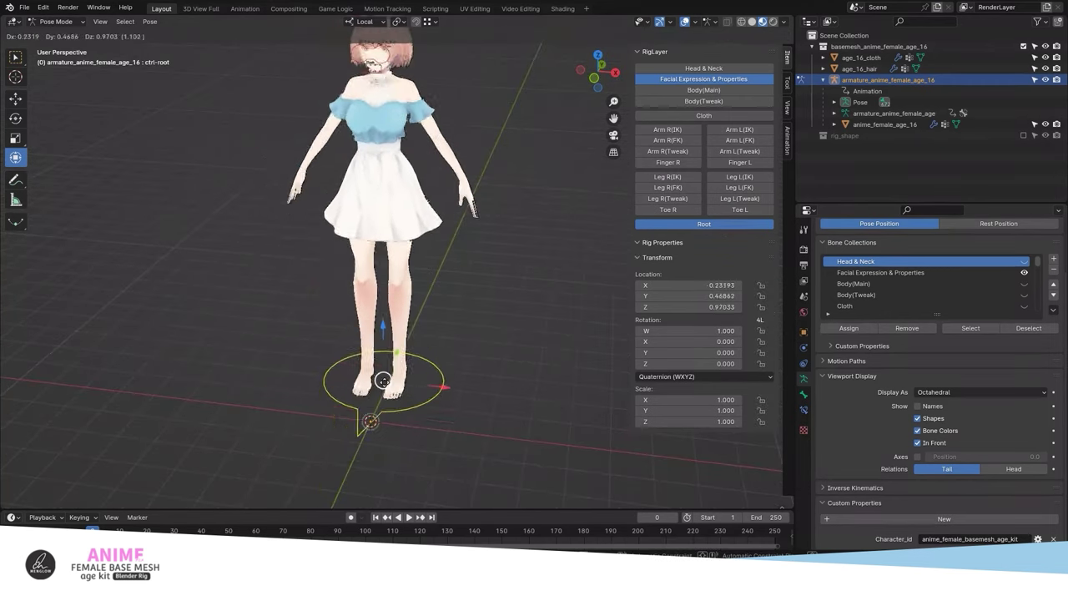
key("Escape")
key("KP_1")
key("grave")
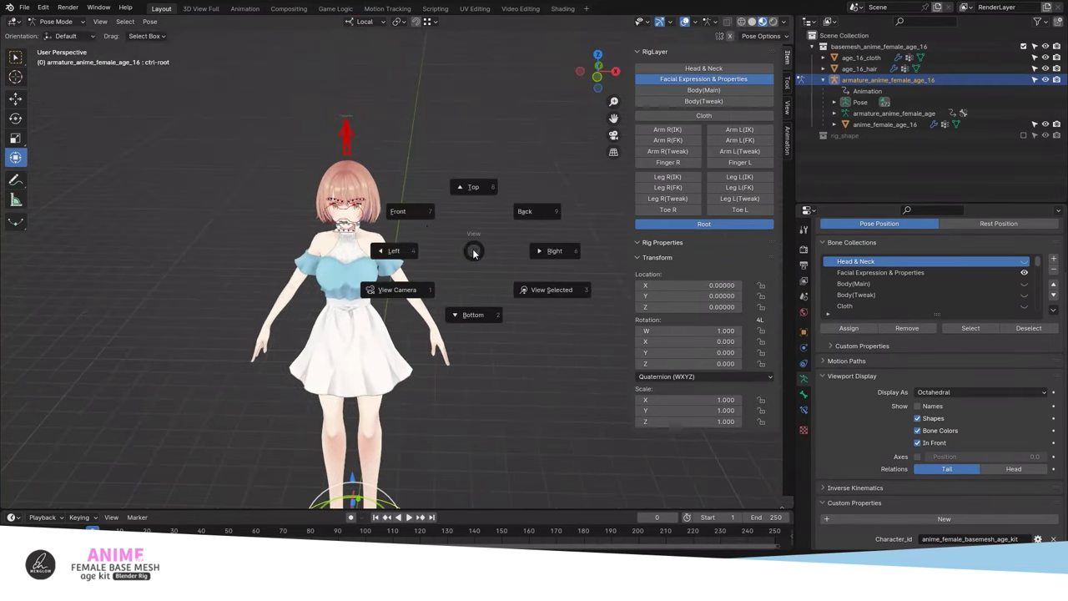
Step: Twist one left skirt control slightly and shift the next skirt piece up along the dress
left_click(442, 324)
scroll(443, 323, "up", 3)
scroll(367, 350, "up", 3)
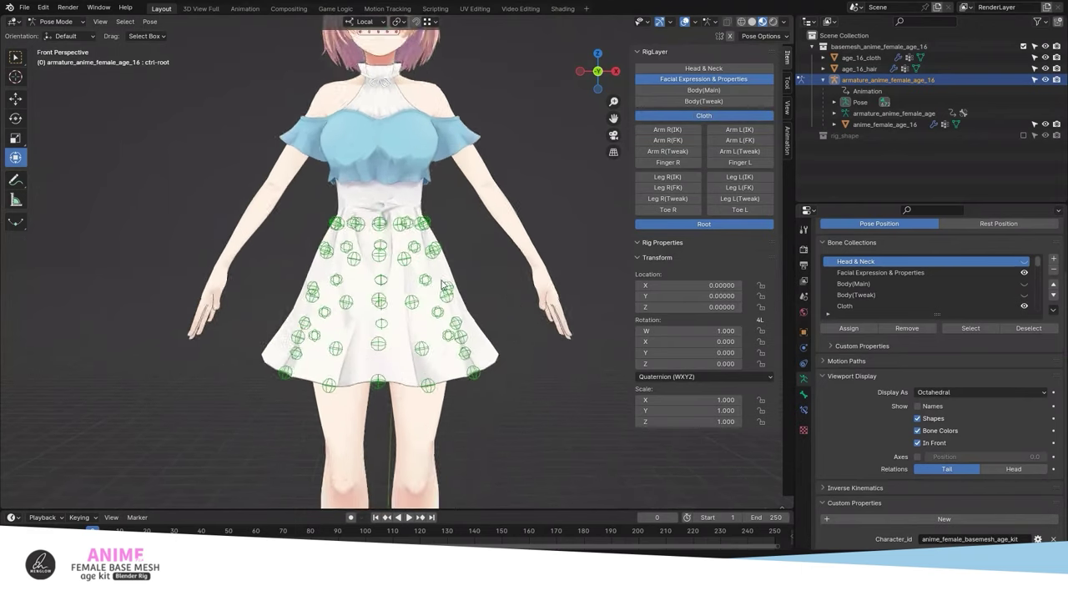
middle_click_drag(342, 359, 361, 365)
left_click(397, 355)
left_click(371, 453)
left_click_drag(372, 453, 386, 460)
left_click(382, 459)
middle_click_drag(385, 461, 406, 419, "shift")
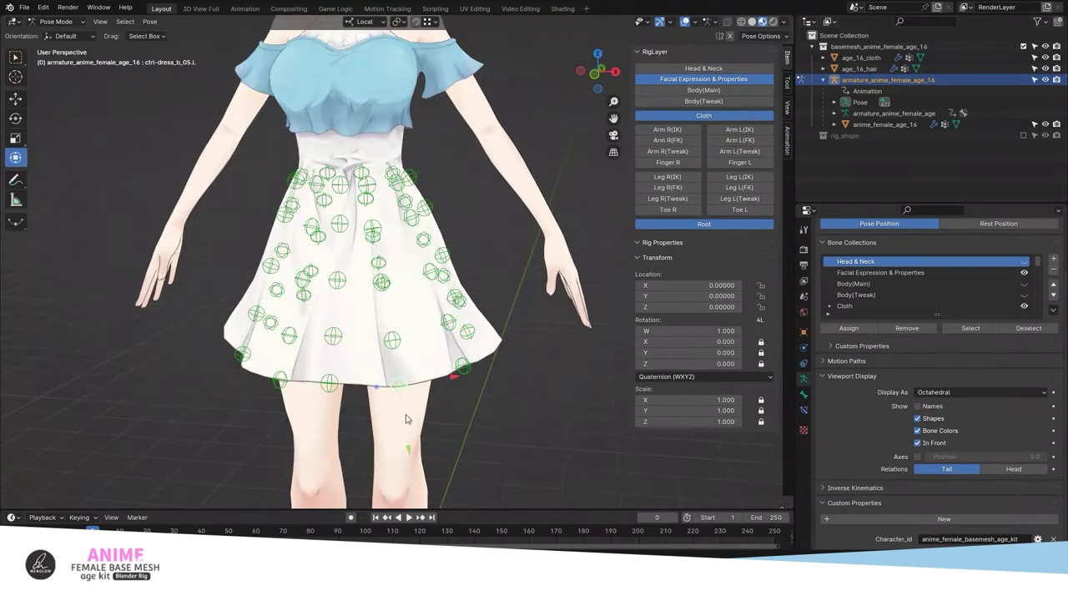
left_click(395, 415)
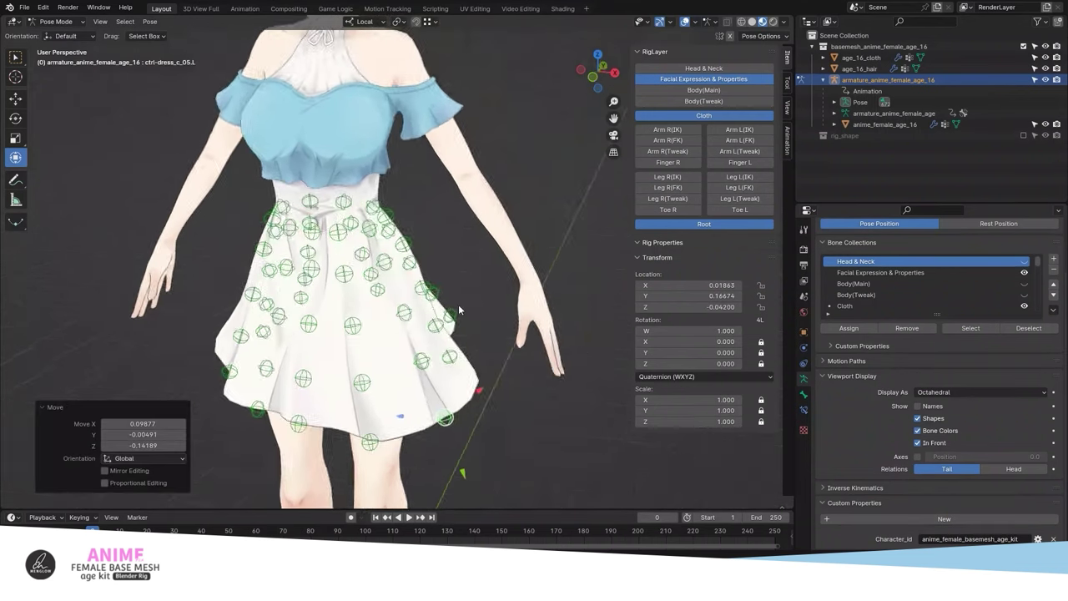
Step: Rotate two lower skirt controls from a side angle, then return to the front view
middle_click_drag(459, 304, 349, 325)
left_click(349, 324)
left_click_drag(349, 324, 345, 370)
left_click(352, 350)
middle_click_drag(352, 350, 313, 275)
left_click(309, 271)
left_click(340, 259)
key("KP_1")
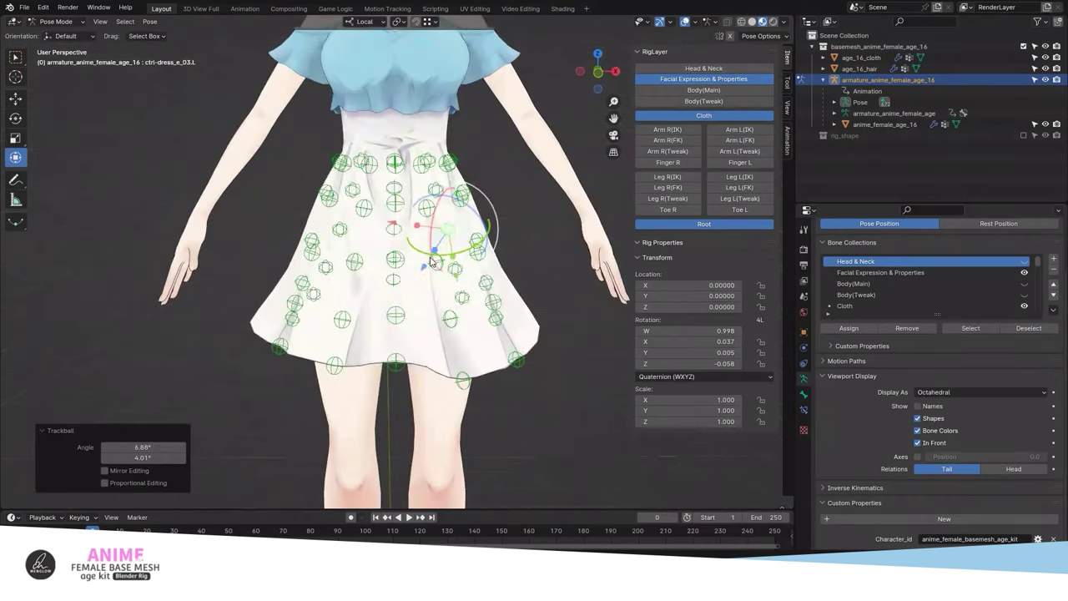
scroll(409, 338, "down", 2)
scroll(407, 338, "down", 2)
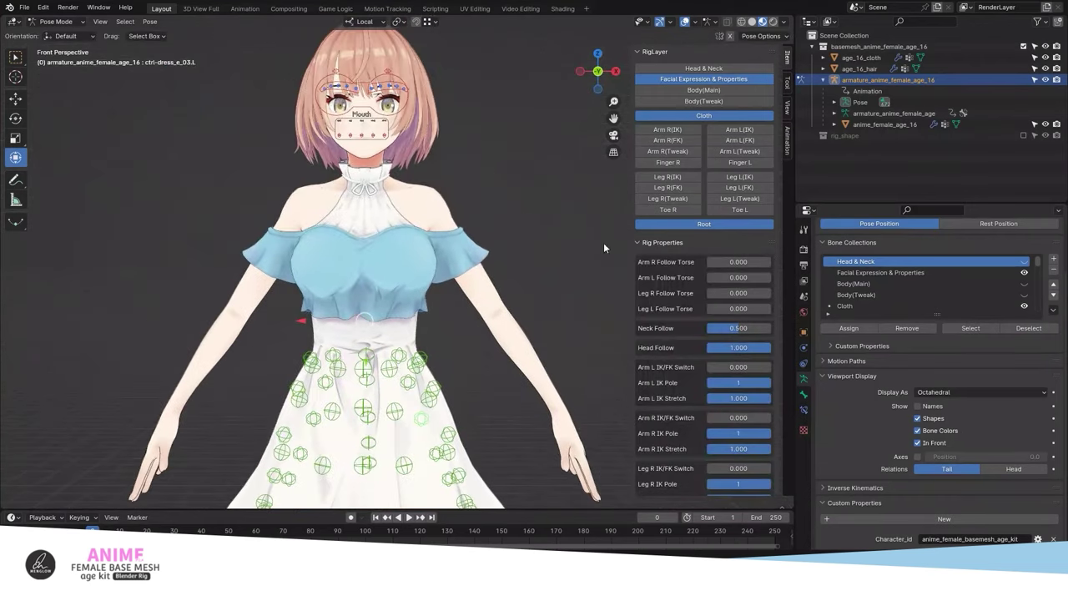
Step: Hide the cloth controls and move the eye target to shift both eyes' gaze sideways
left_click(704, 115)
scroll(456, 280, "up", 3)
scroll(456, 280, "up", 3)
left_click(453, 309)
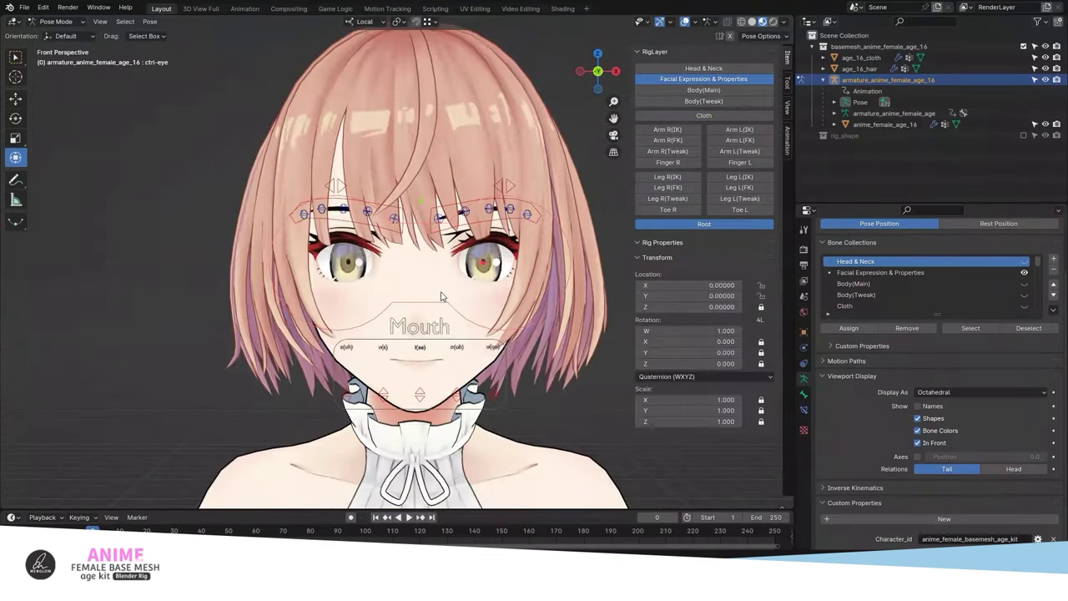
middle_click_drag(453, 309, 434, 275)
key("g")
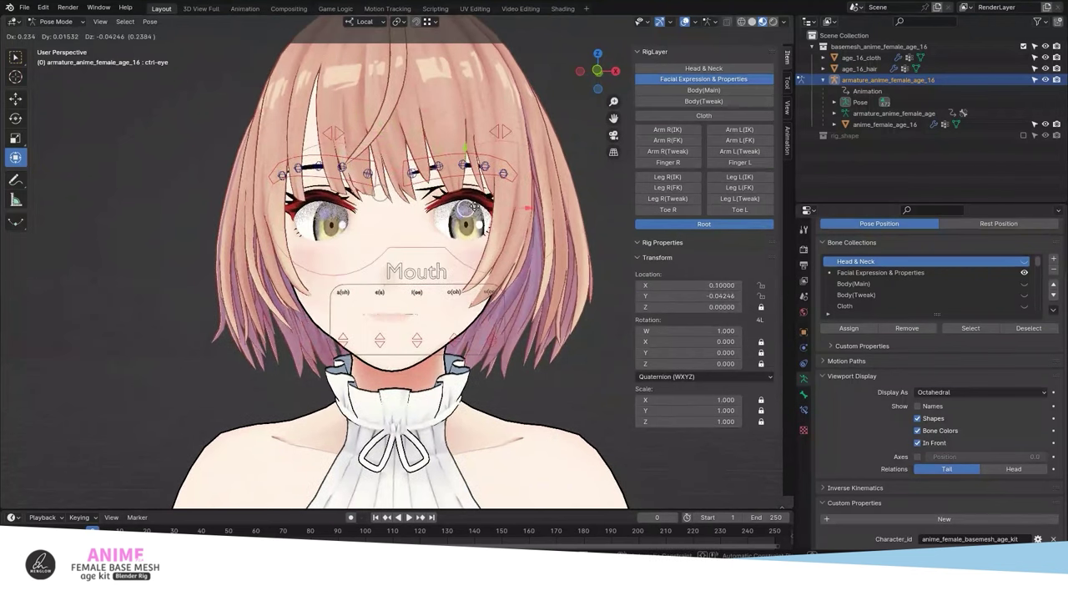
left_click(380, 194)
Step: Close the left and right eyes by rotating their blink controls around Z
left_click(422, 177)
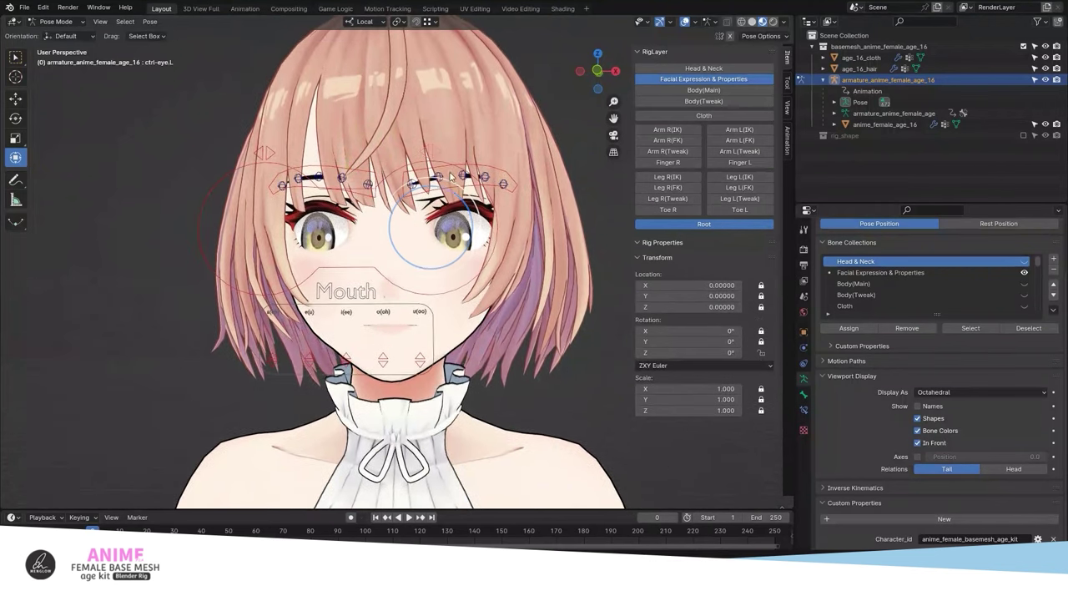
key("r")
key("z")
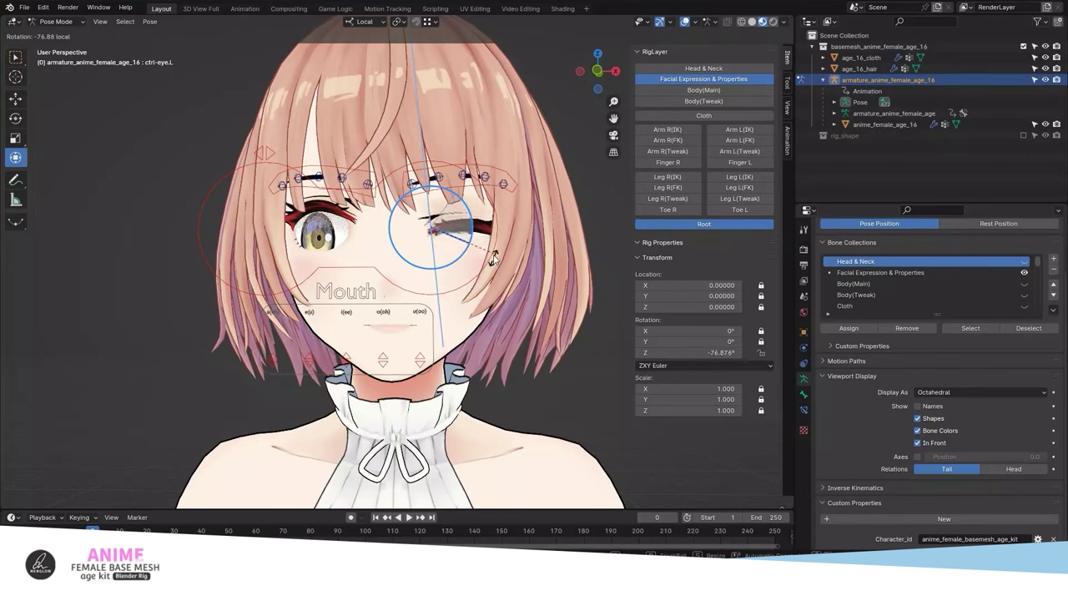
left_click(493, 258)
left_click(294, 192)
key("r")
key("z")
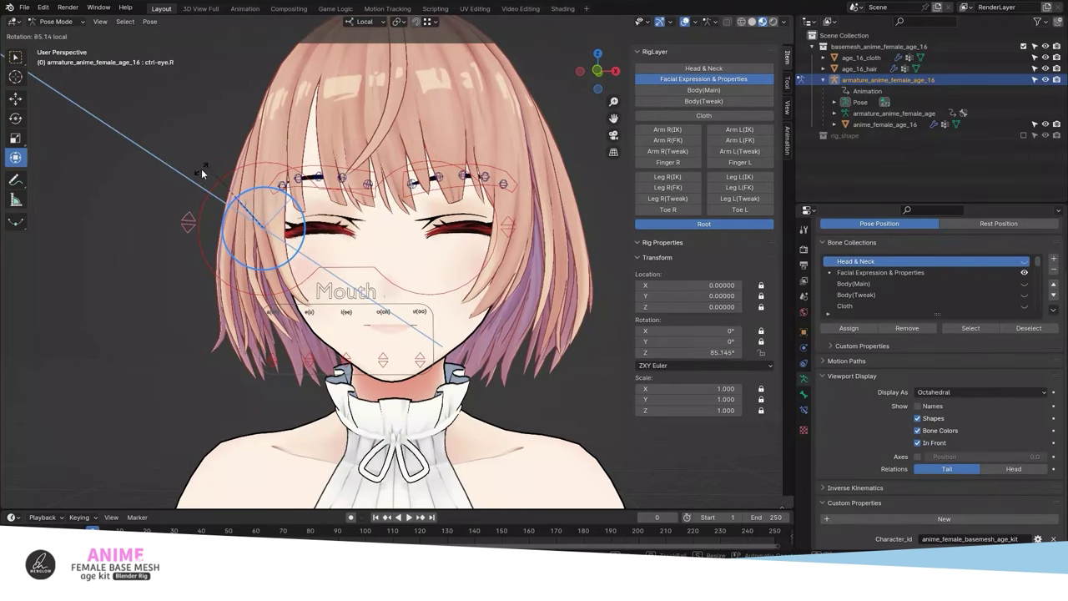
left_click(201, 169)
Step: Move the left and right eyebrow controls to test brow expressions
mouse_move(201, 169)
middle_mouse_down()
mouse_move(440, 215)
mouse_move(428, 158)
middle_mouse_up()
left_click(440, 213)
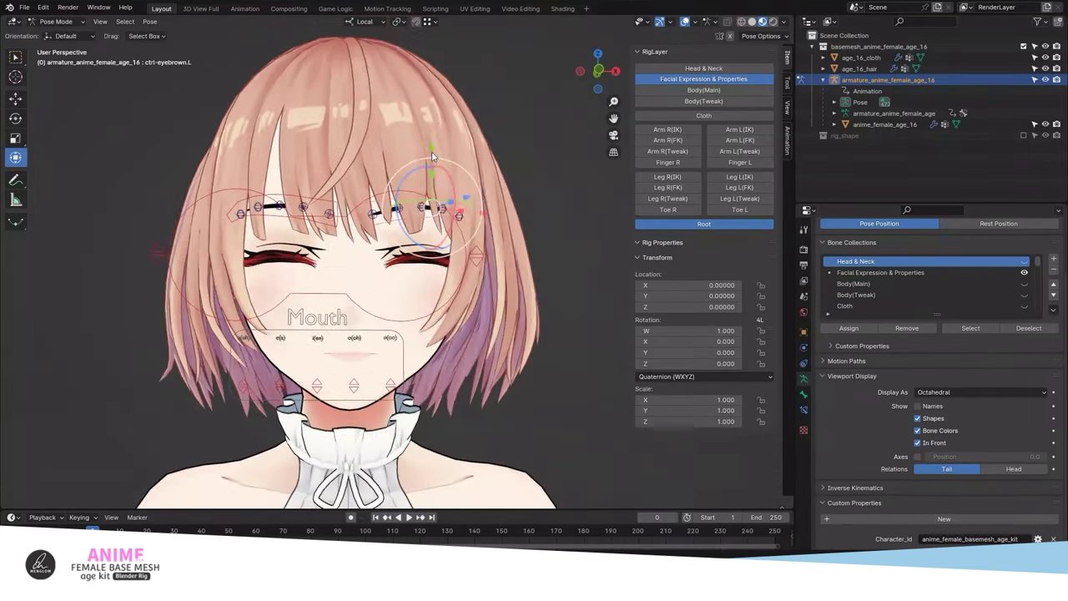
left_click(434, 168)
left_click(272, 156)
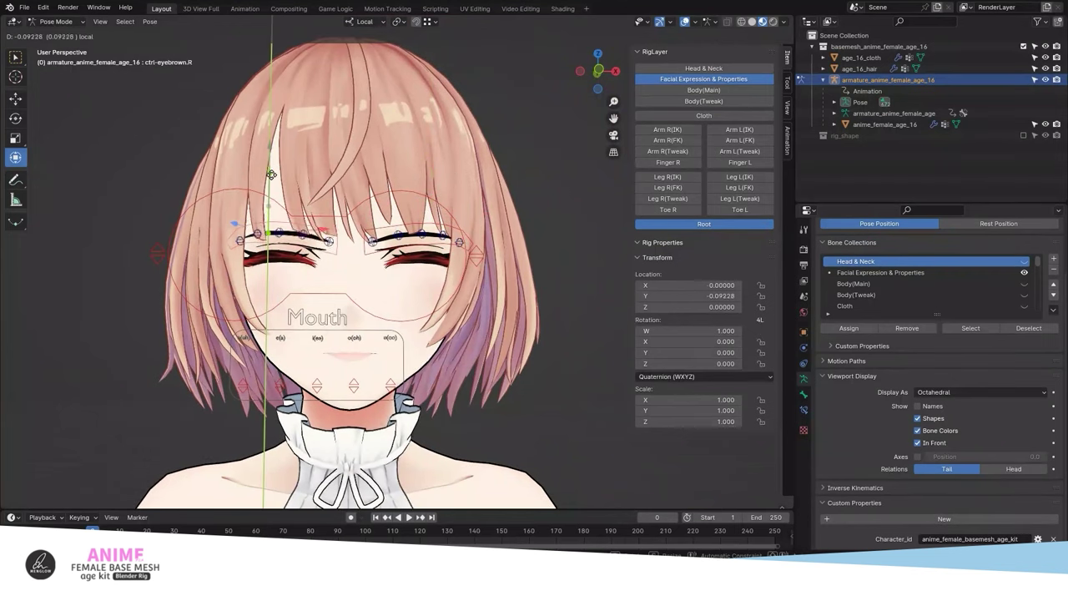
left_click(270, 175)
Step: Test the mouth_a(uh), mouth_e(a), mouth_i(ee), mouth_o(oh) and mouth_u(oo) shape controls
mouse_move(270, 175)
middle_mouse_down()
mouse_move(411, 315)
mouse_move(369, 328)
middle_mouse_up()
left_click(411, 315)
left_click(350, 338)
left_click(397, 342)
left_click(397, 264)
left_click(435, 339)
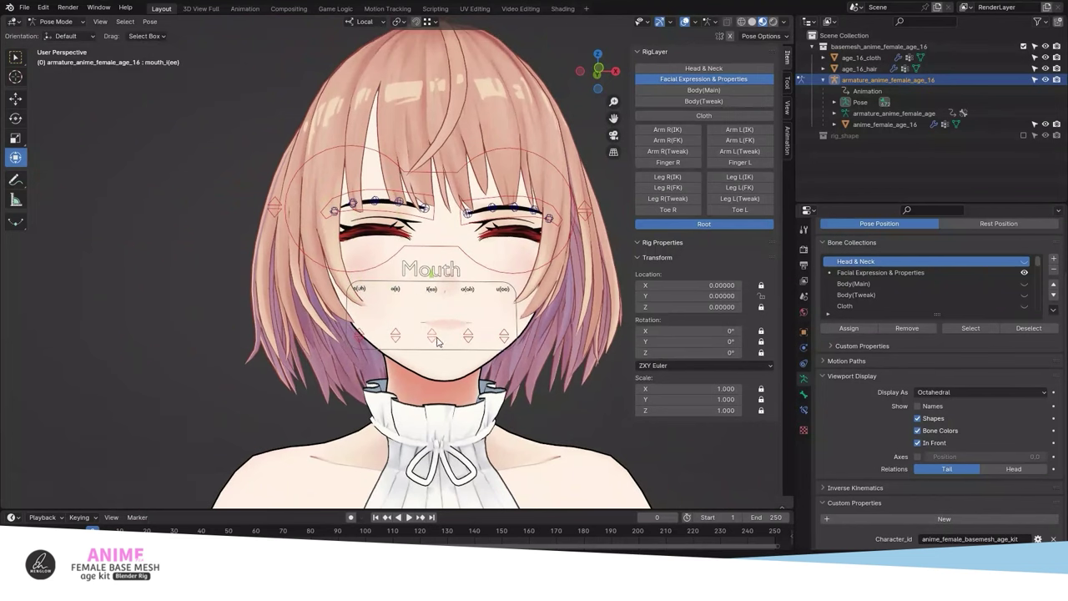
left_click(431, 348)
left_click(468, 337)
key("g")
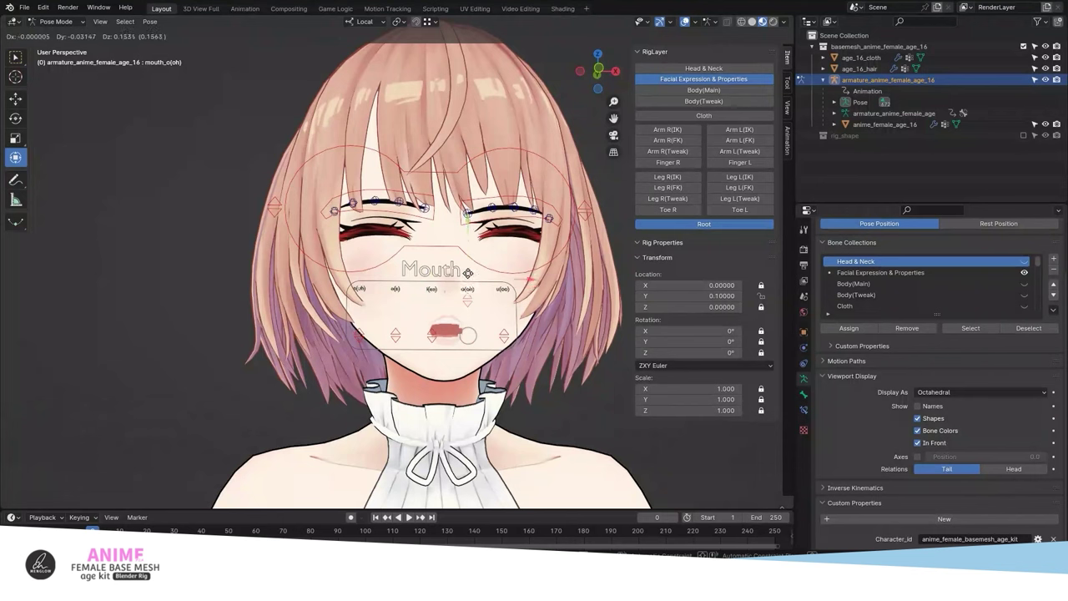
left_click(469, 343)
left_click(505, 339)
left_click(499, 343)
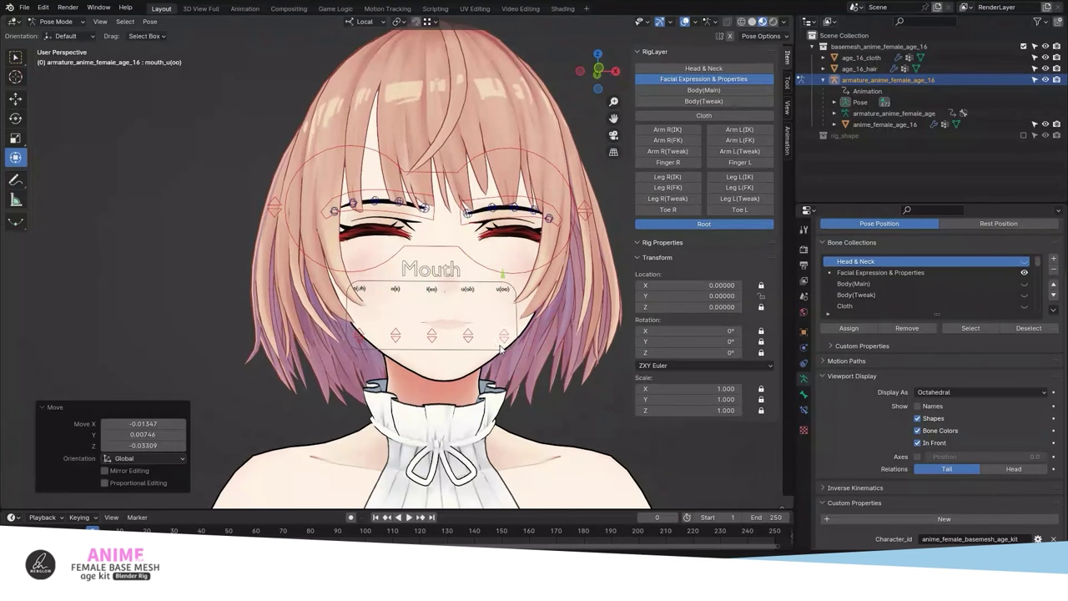
Step: Select all bones and clear their moves and rotations back to rest with Alt+G and Alt+R
key("a")
key("alt+g")
key("alt+r")
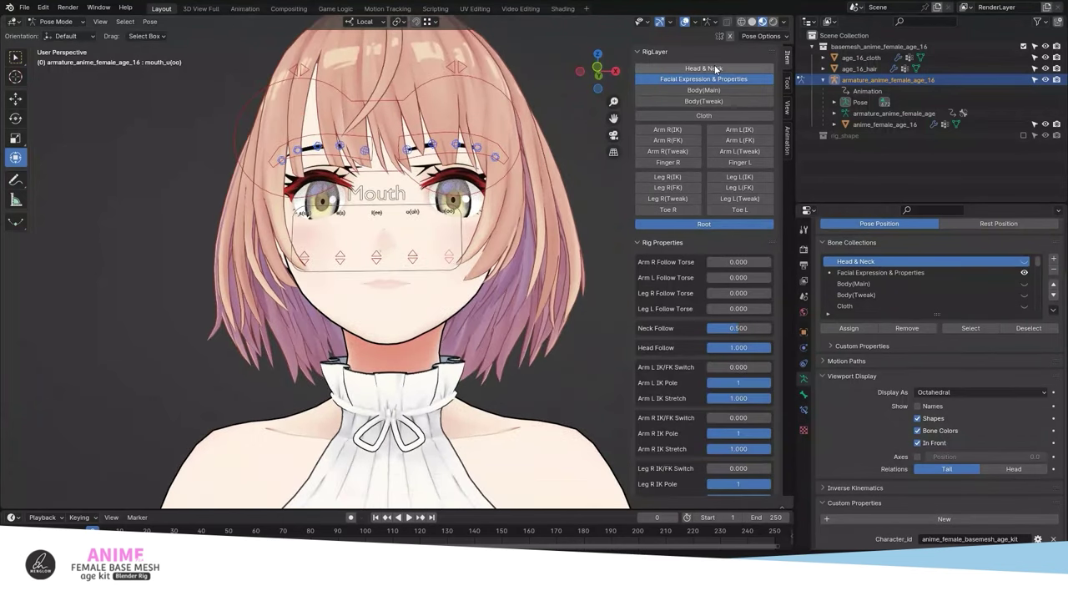
left_click(393, 355)
key("r")
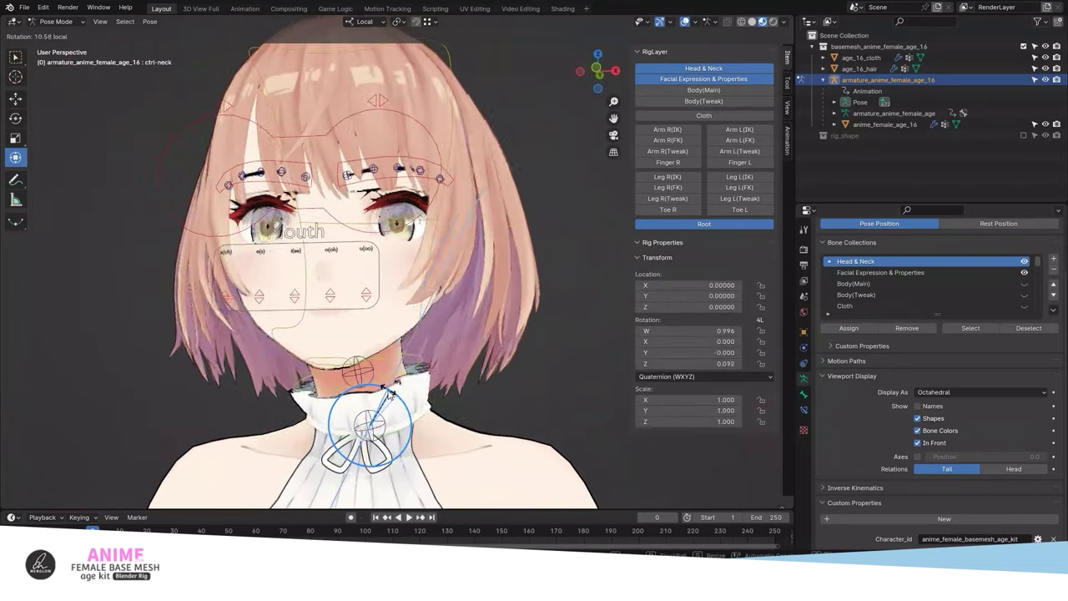
key("Escape")
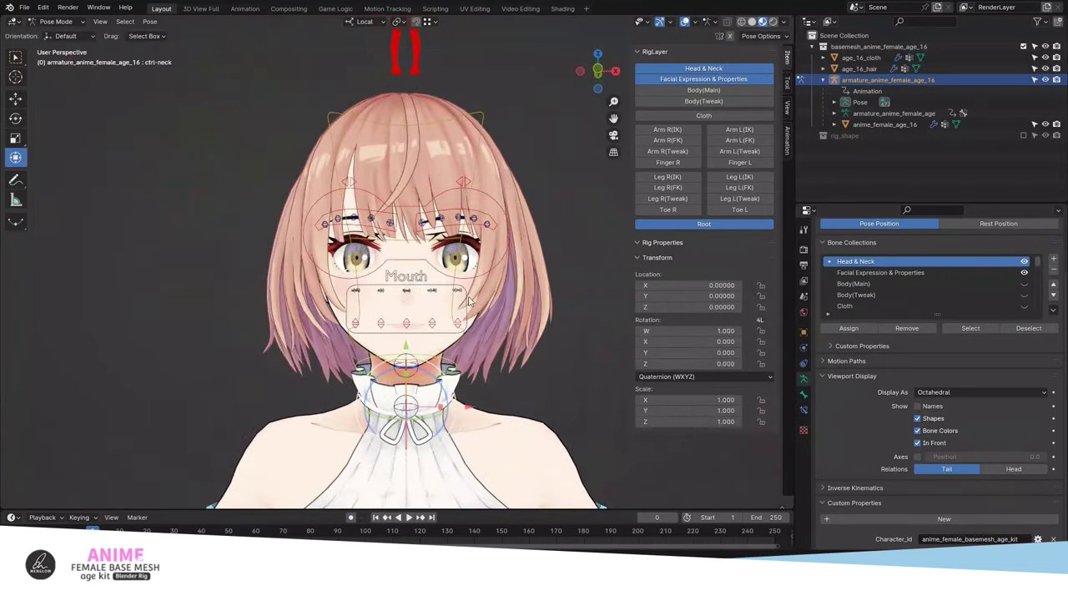
left_click(429, 288)
key("r")
key("r")
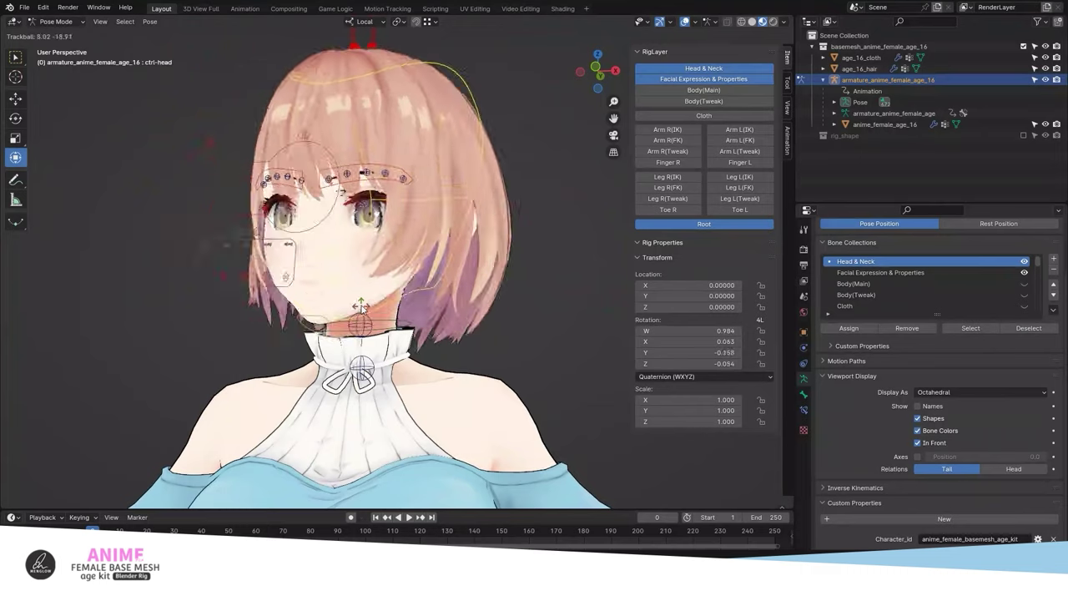
key("Escape")
left_click(340, 310)
key("r")
key("x")
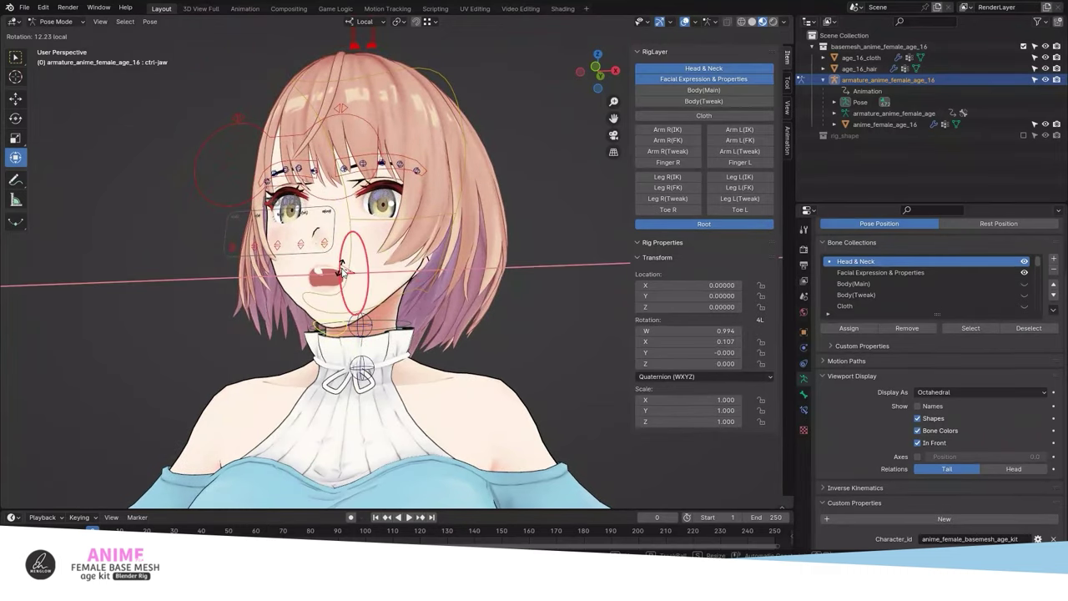
left_click(342, 270)
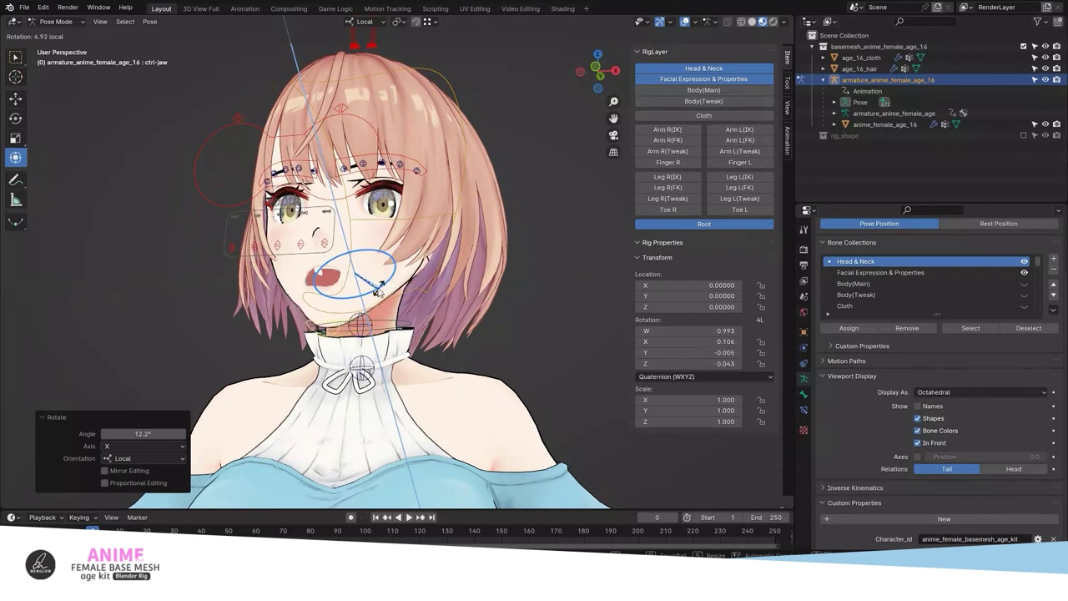
key("grave")
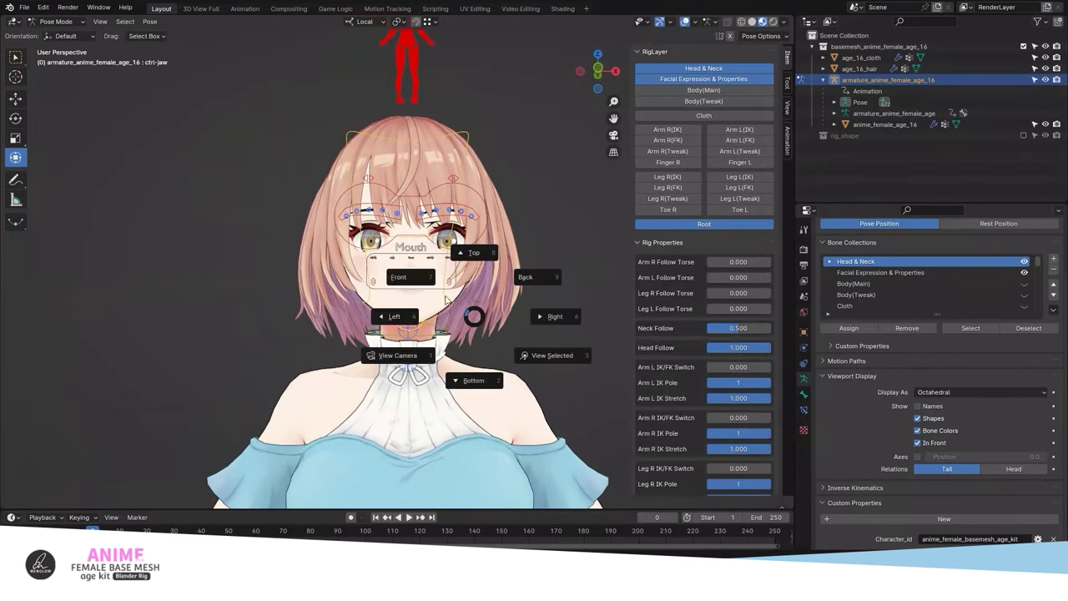
left_click(445, 299)
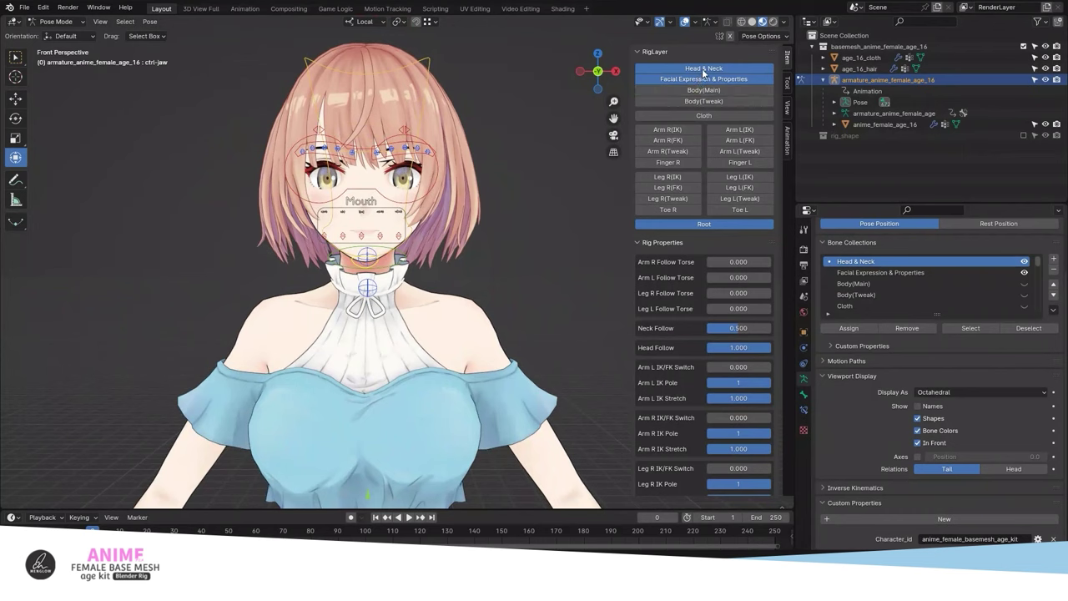
Step: Hide the head and neck controls and move the body_properties bone beside the character
left_click(702, 70)
scroll(542, 208, "down", 3)
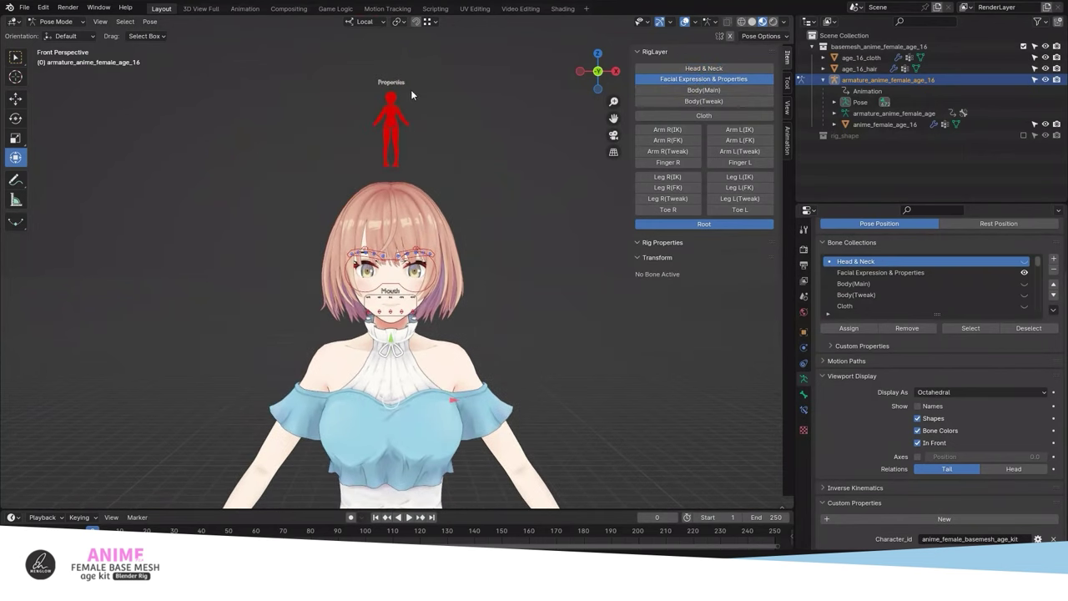
left_click(399, 92)
left_click_drag(399, 92, 519, 242)
middle_click_drag(518, 291, 534, 231, "shift")
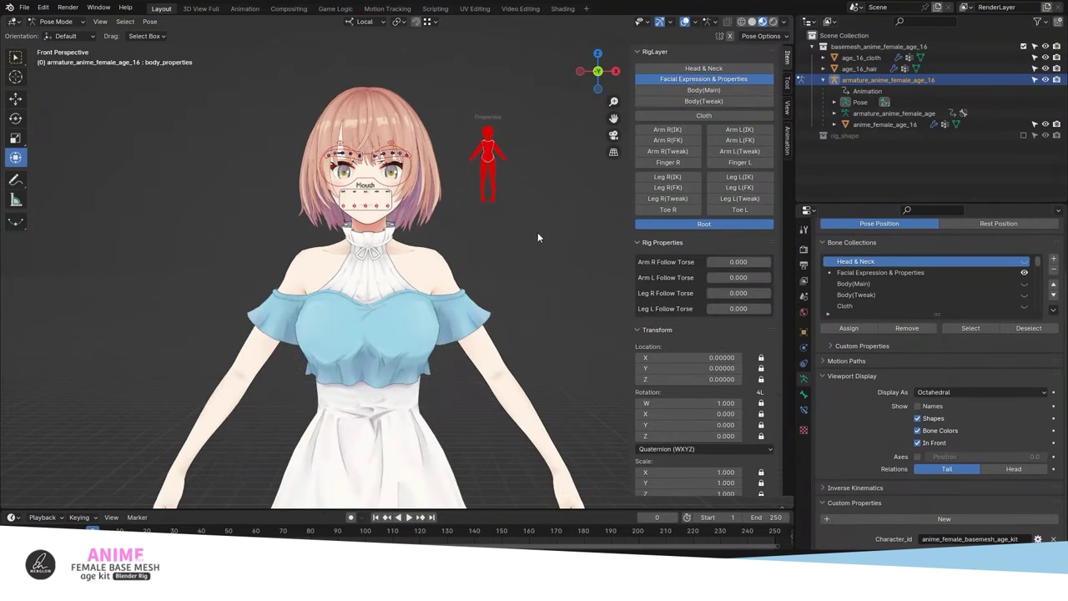
Step: Lower the torso control to drop the body and test the right arm's Follow Torse slider
scroll(451, 320, "down", 3)
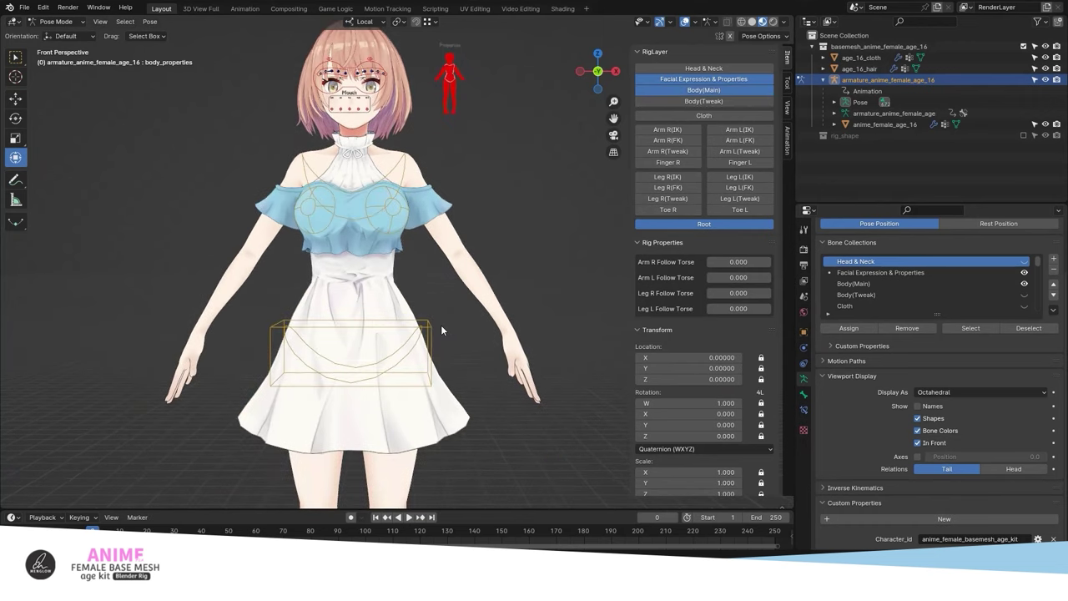
left_click_drag(358, 367, 359, 427)
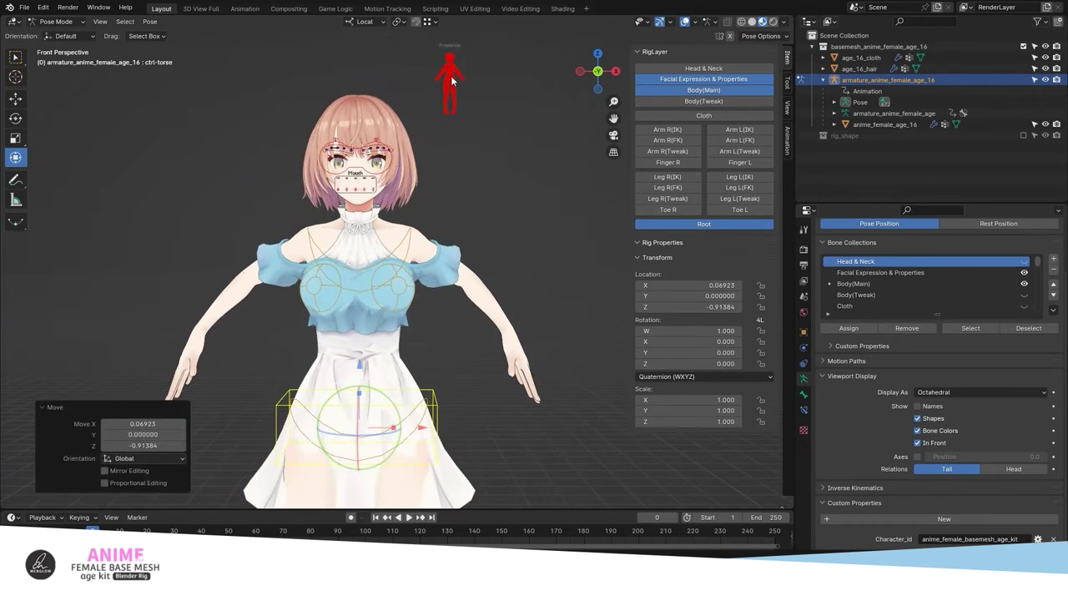
left_click(451, 81)
left_click_drag(733, 265, 793, 287)
scroll(535, 336, "down", 3)
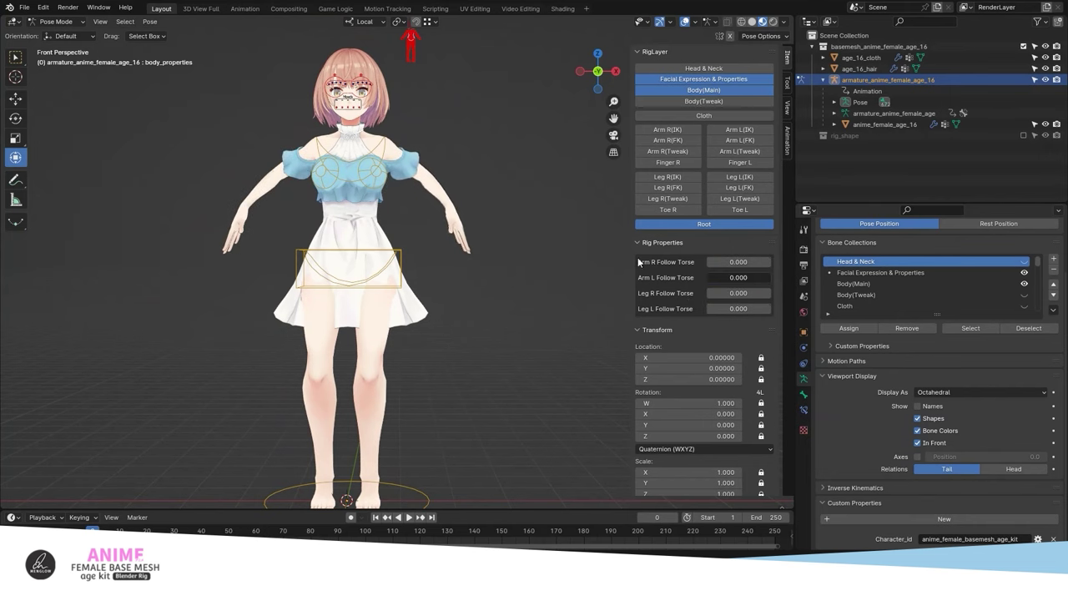
Step: Set Neck Follow to 0.500 and Head Follow to 1.000 on the neck_properties bone
scroll(331, 299, "up", 2)
scroll(332, 299, "up", 2)
left_click(417, 444)
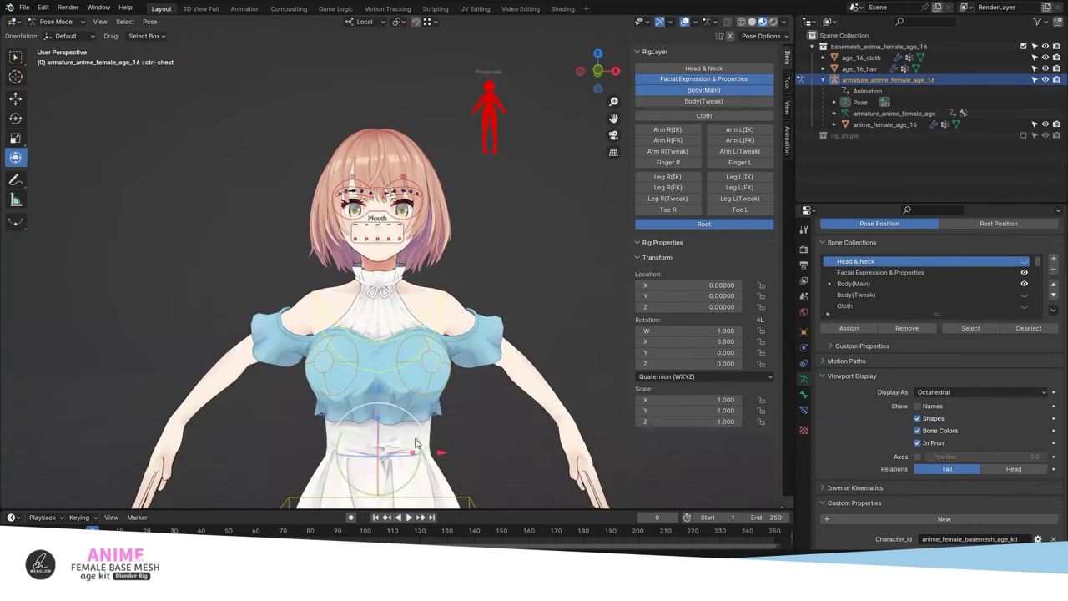
middle_click_drag(416, 443, 506, 134)
left_click(492, 98)
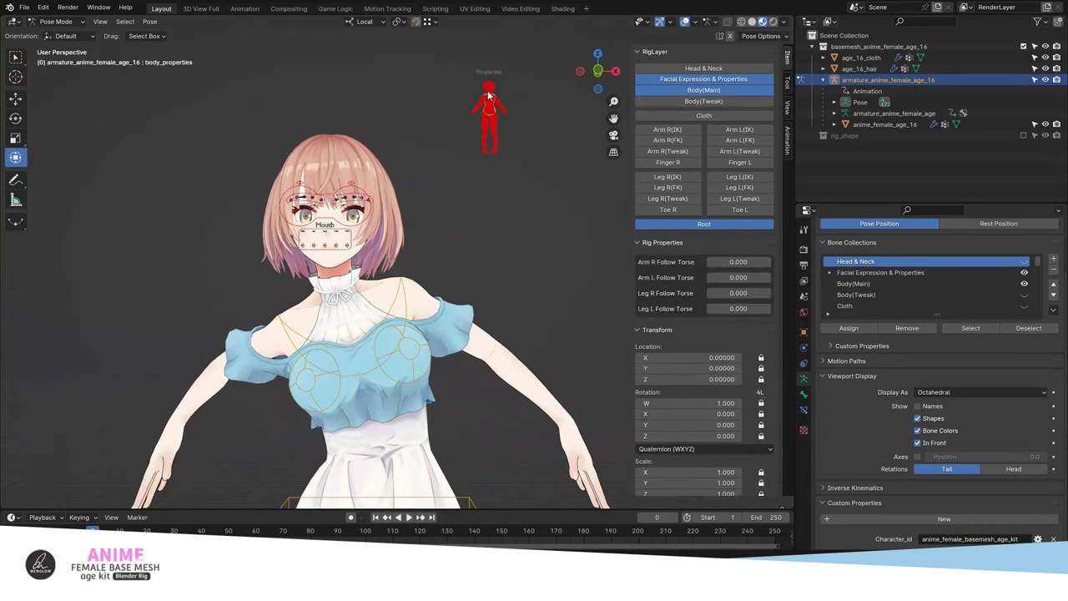
left_click(490, 96)
left_click_drag(730, 264, 731, 262)
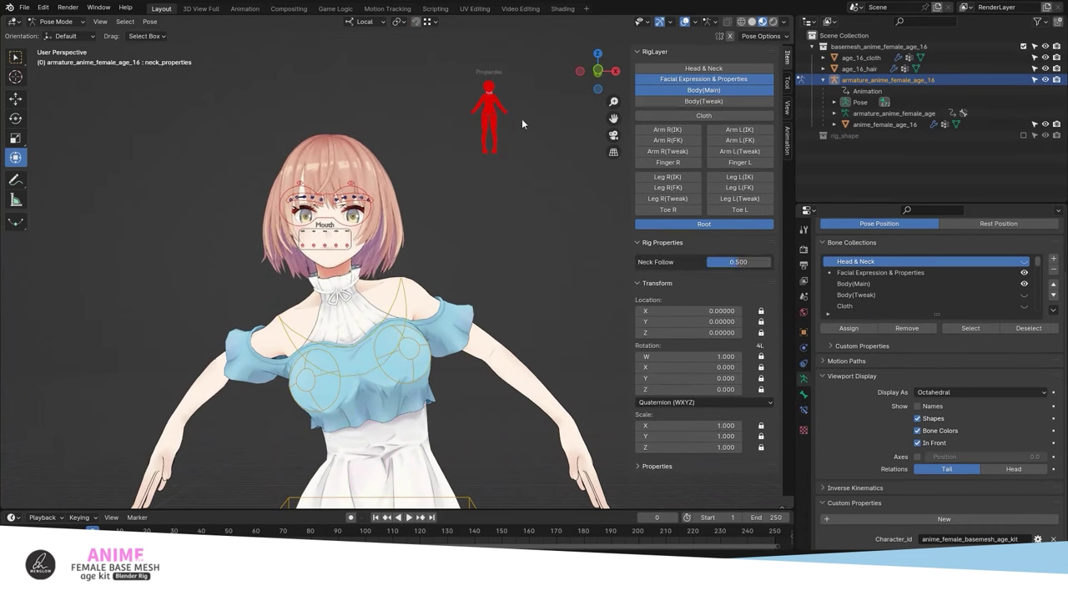
mouse_move(776, 266)
left_mouse_down()
mouse_move(672, 254)
mouse_move(773, 265)
left_mouse_up()
Step: Enable all the remaining RigLayer bone layers so every control is visible
scroll(516, 134, "down", 2)
key("a")
scroll(481, 262, "down", 2)
scroll(472, 257, "down", 1)
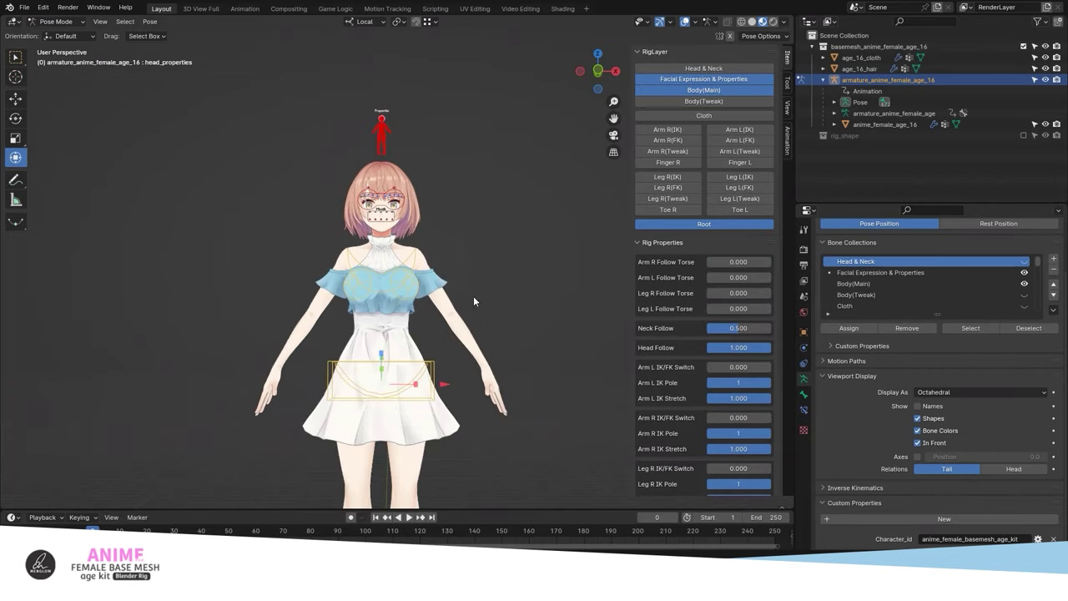
scroll(468, 284, "up", 2)
left_click_drag(685, 116, 739, 134)
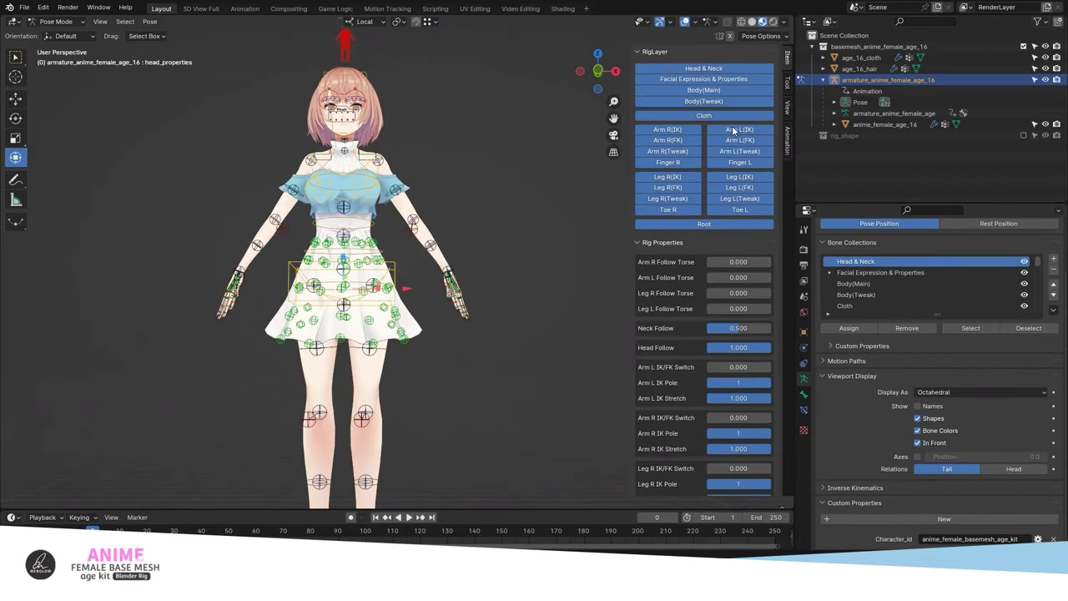
scroll(491, 389, "down", 2)
left_click(441, 433)
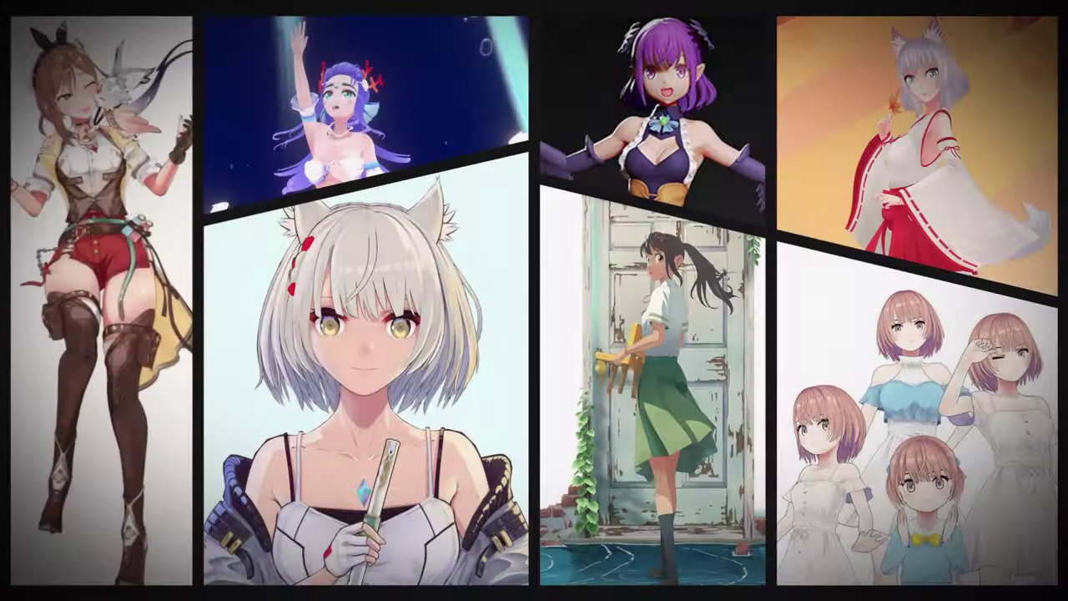